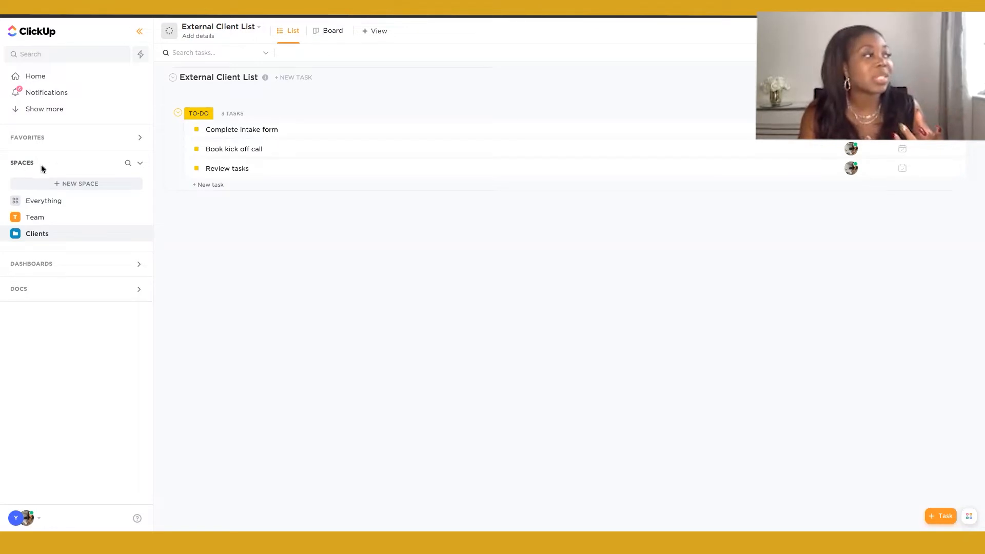
Start a new Space from scratch, named "CEO HQ", after a look at the available Space templates
left_click(67, 184)
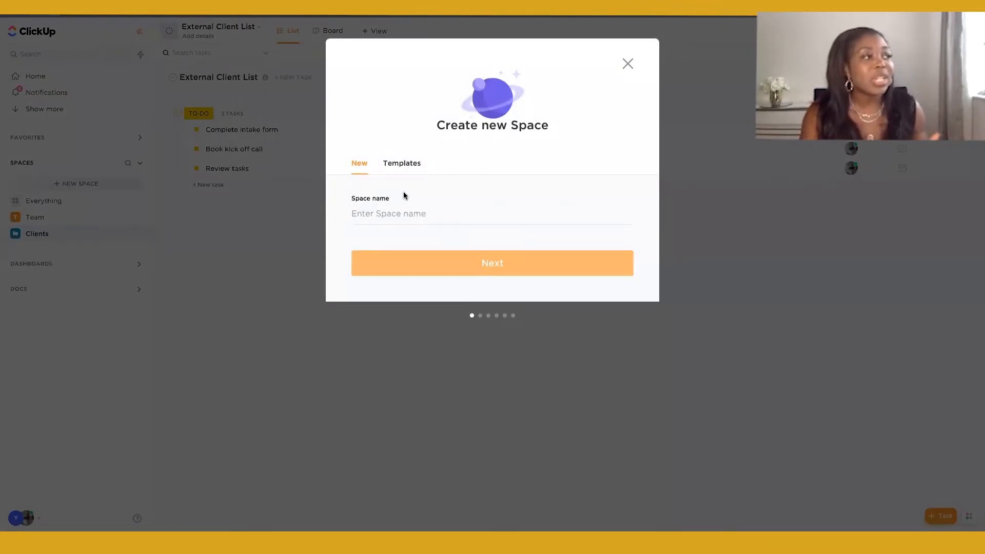
left_click(408, 164)
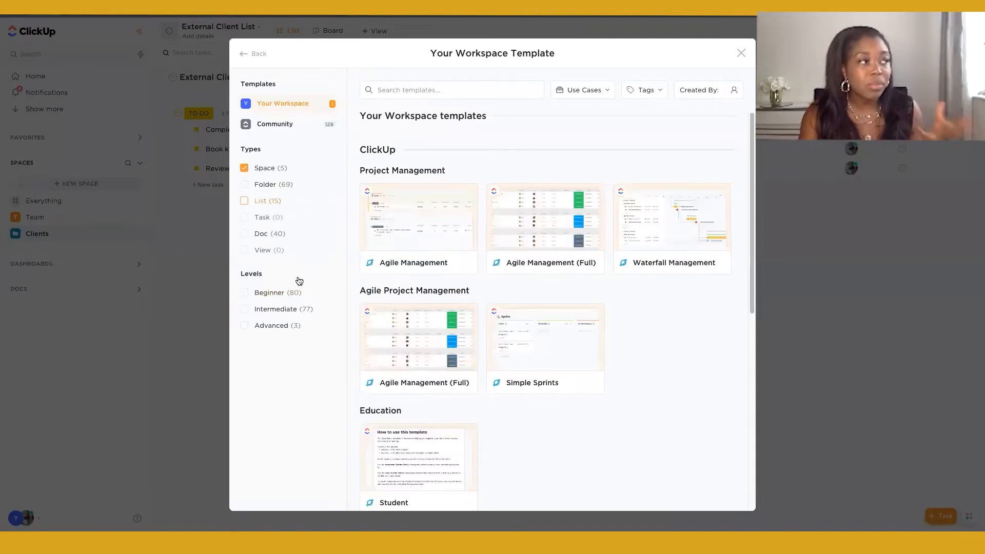
left_click(247, 54)
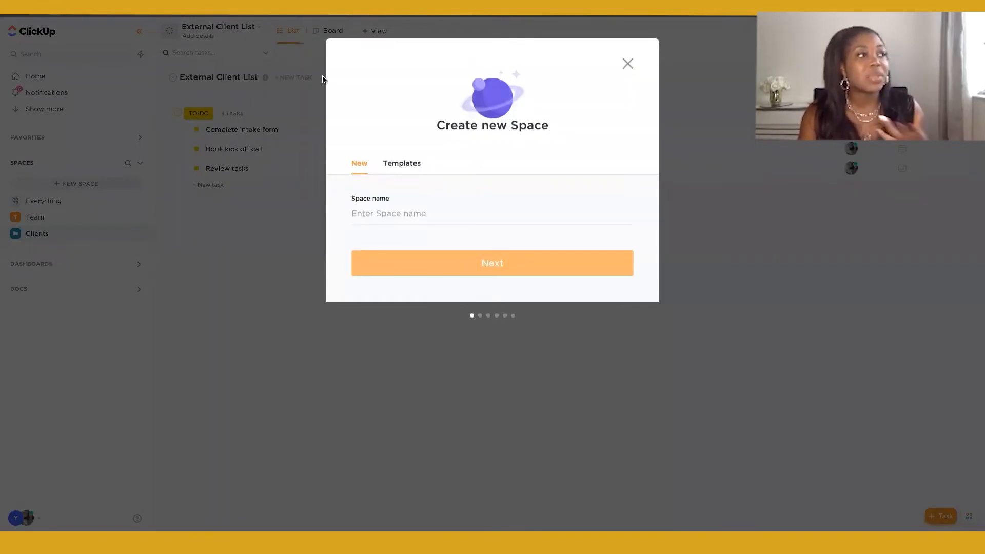
left_click(392, 217)
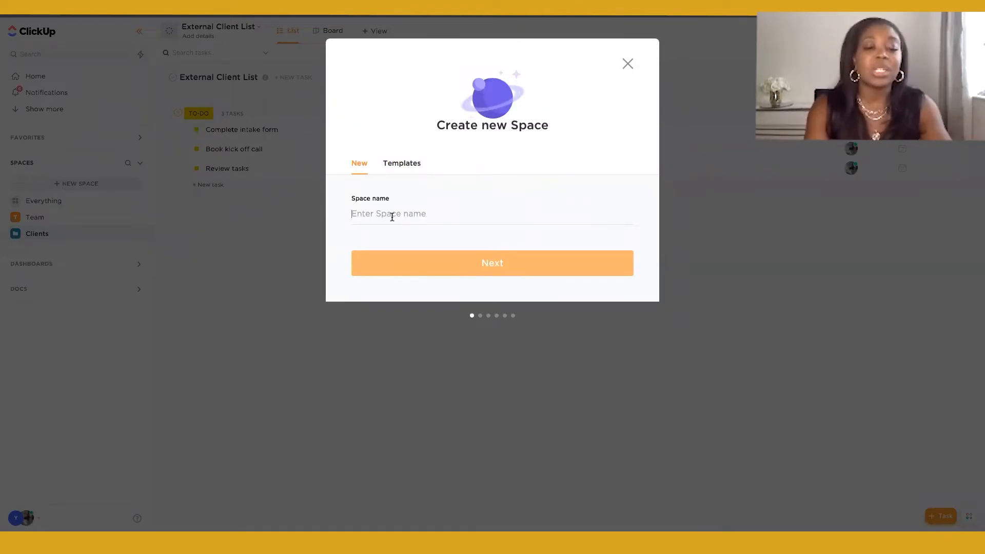
type("CEO ")
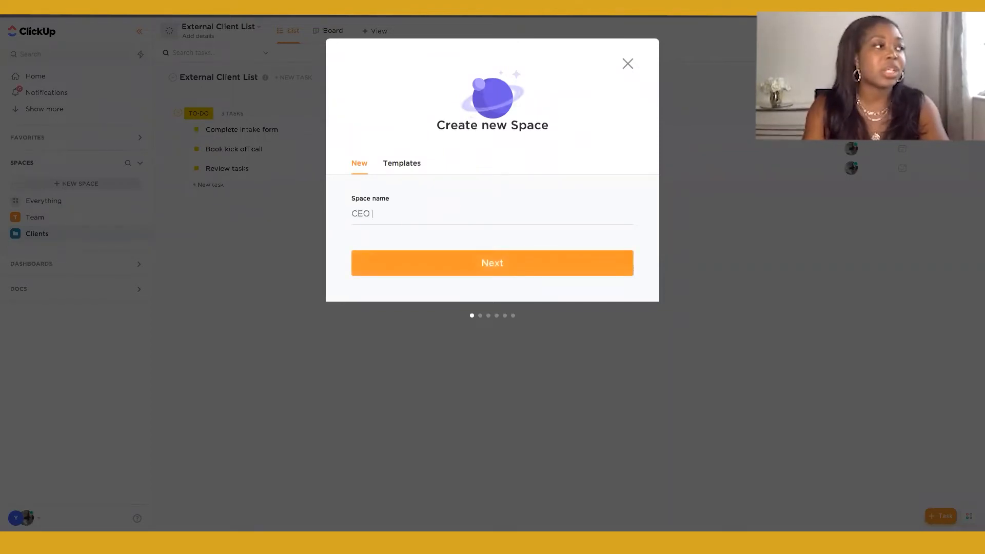
type("HQ")
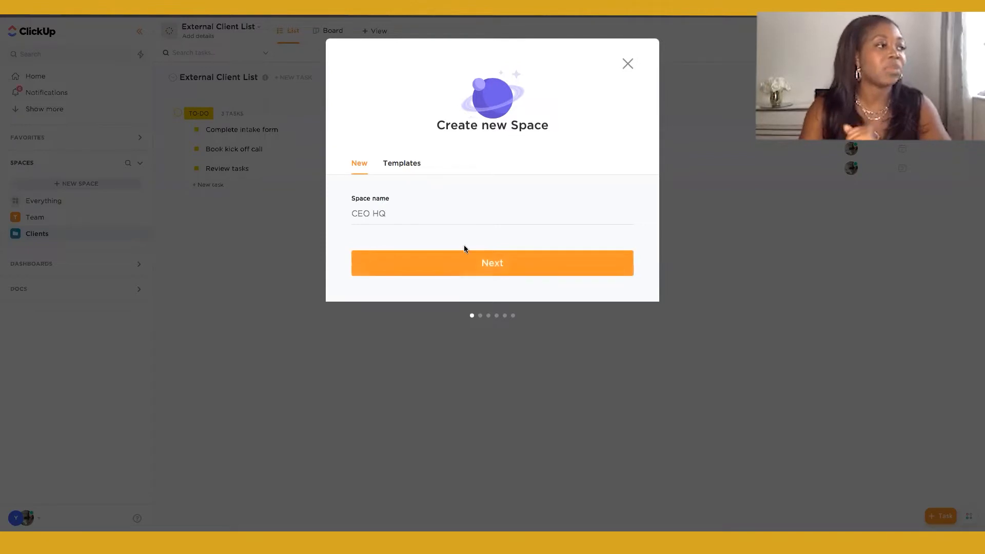
left_click(490, 263)
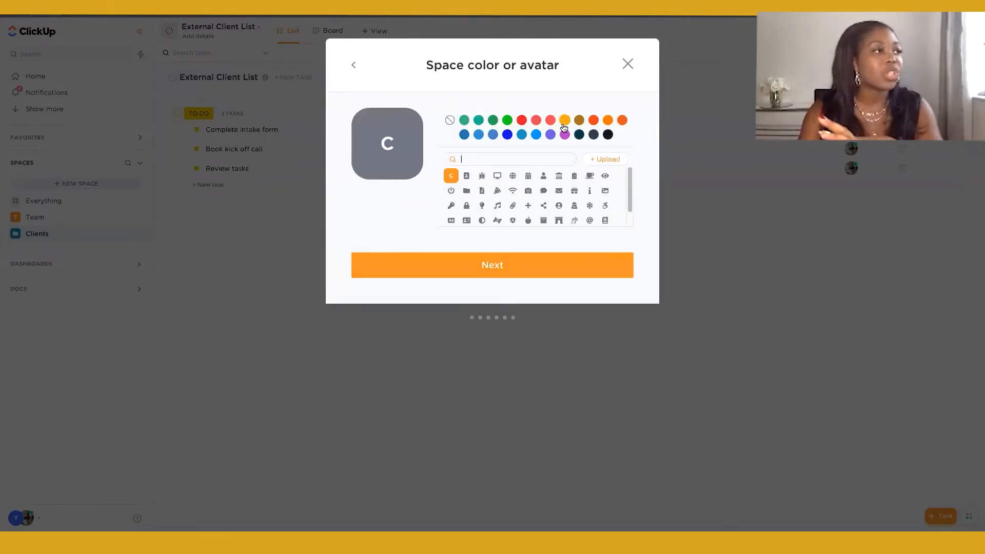
Give the Space a yellow-orange colour with the monitor icon, and share it with the whole workspace
left_click(565, 122)
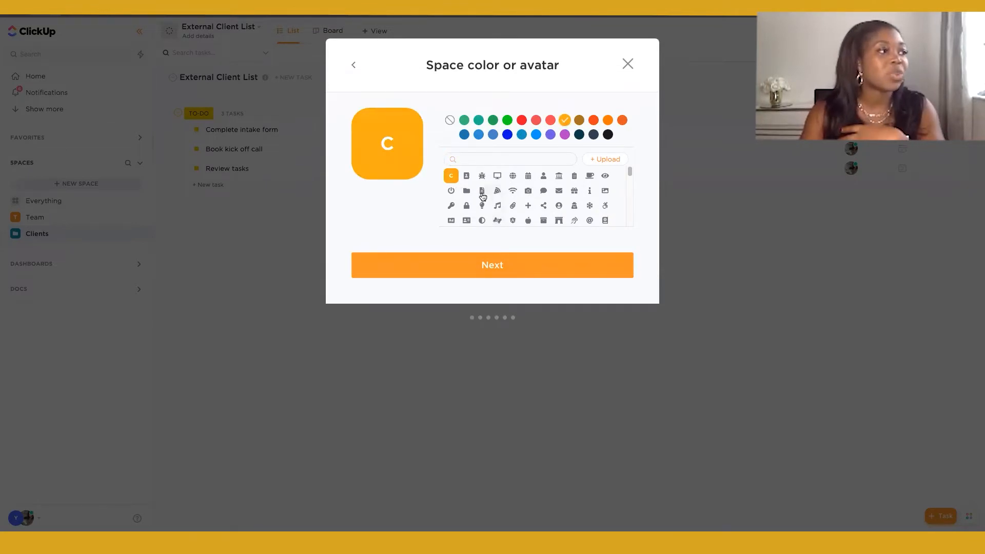
left_click(498, 176)
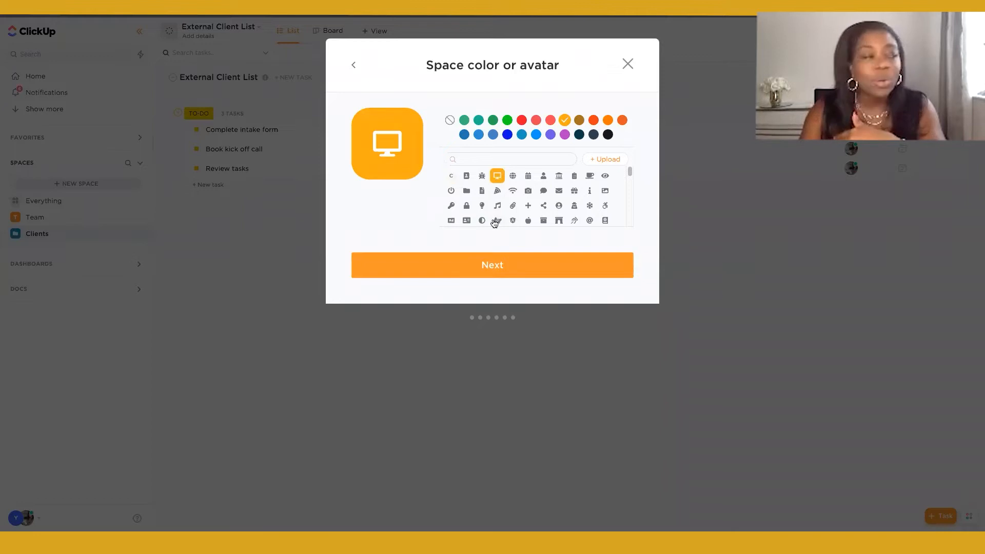
left_click(492, 266)
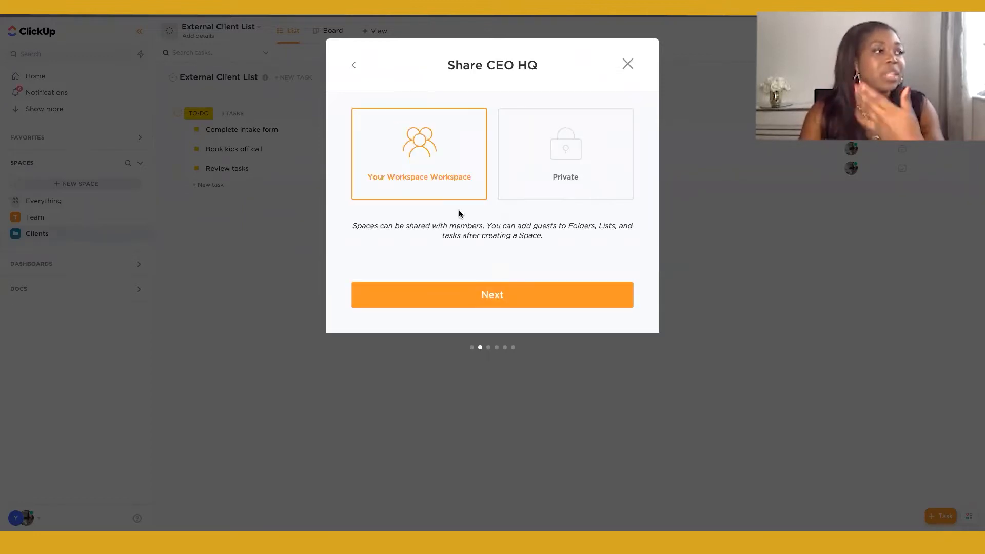
left_click(590, 173)
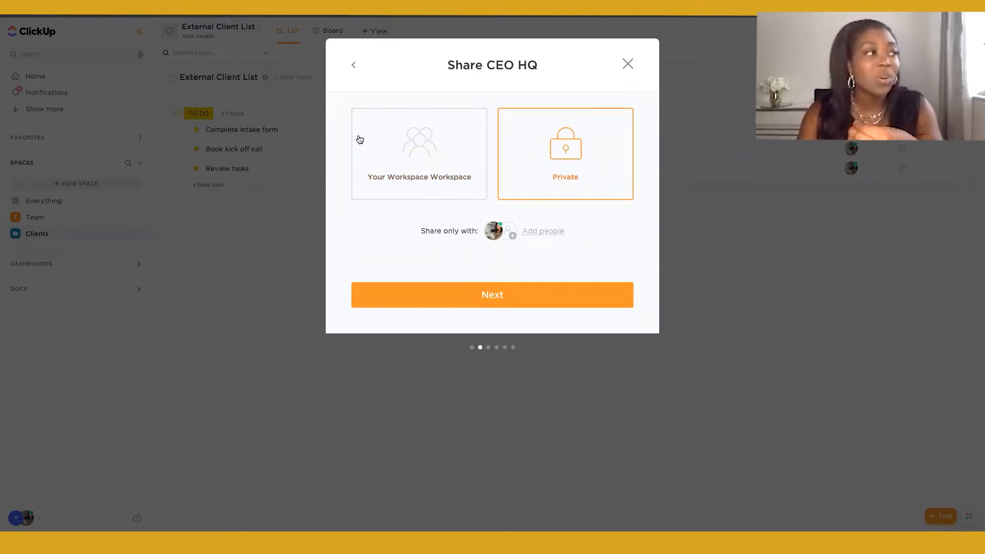
left_click(397, 154)
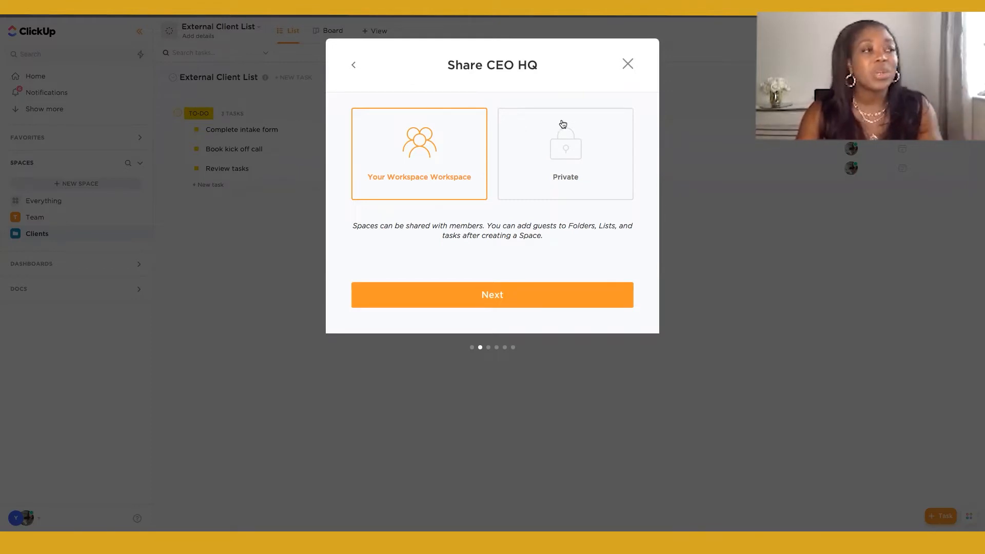
left_click(511, 294)
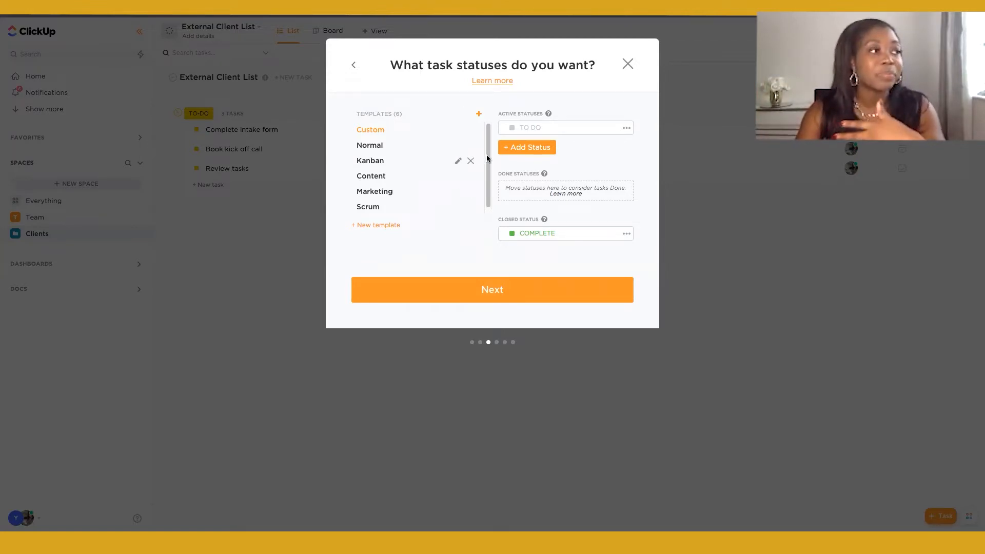
Choose the Normal task statuses and create the Space with the default ClickApps and required views
left_click(395, 148)
left_click(496, 297)
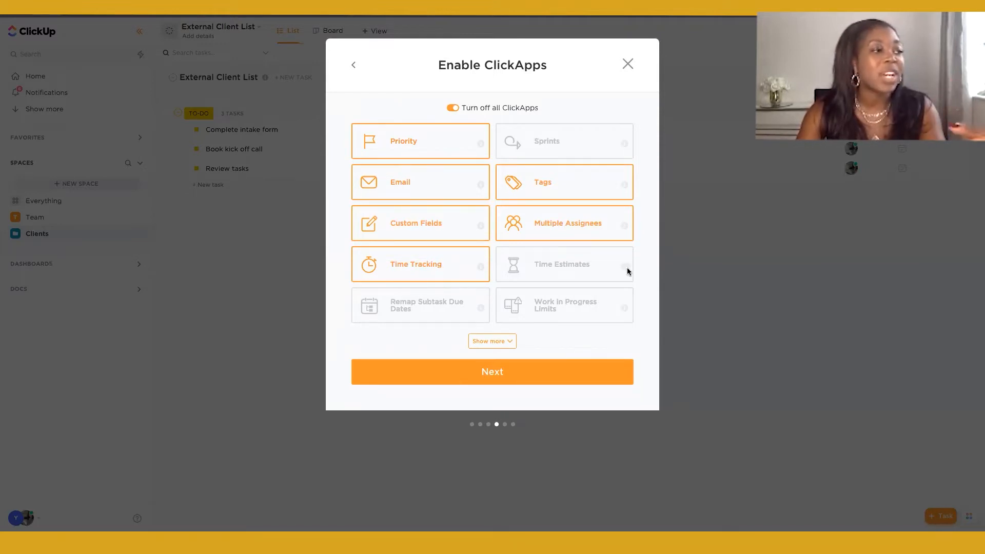
mouse_move(615, 270)
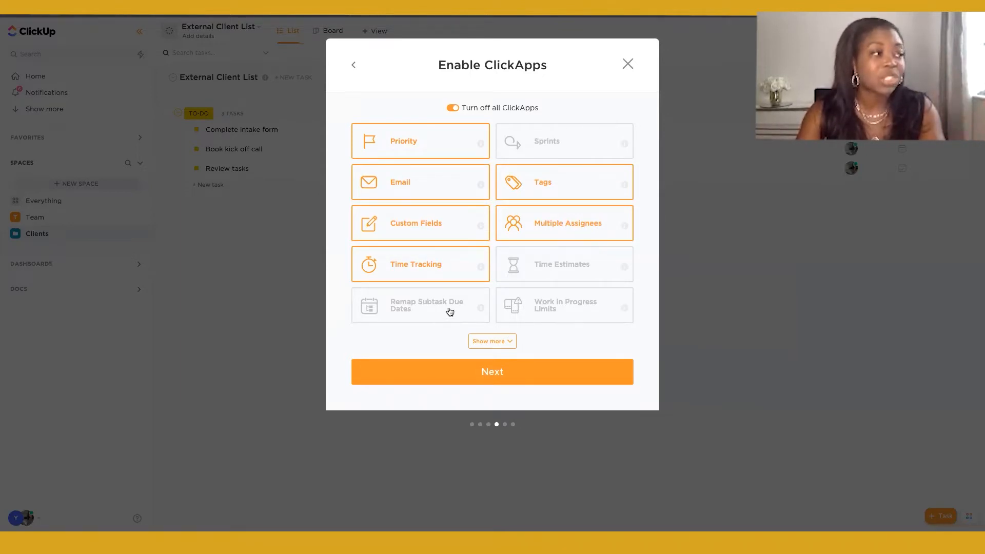
left_click(505, 341)
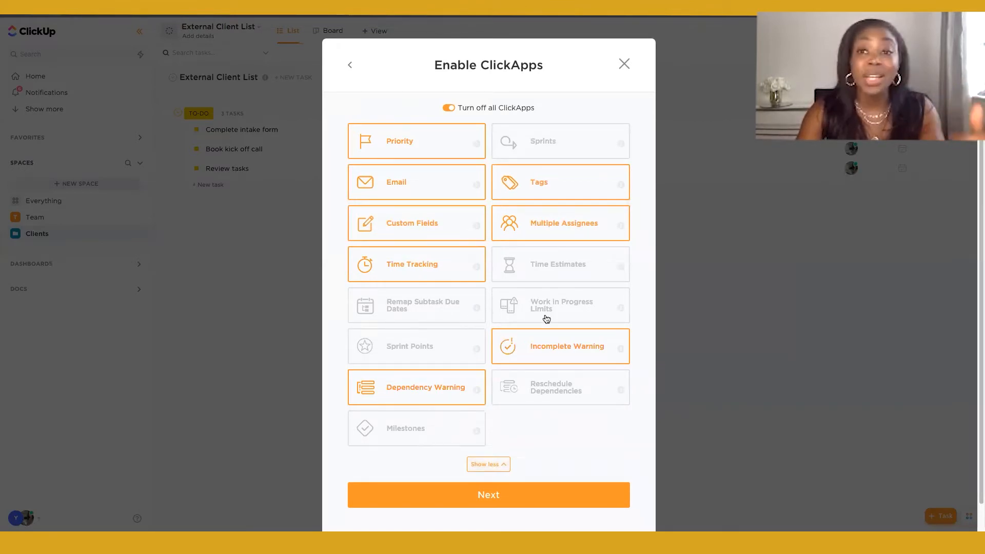
scroll(546, 319, "down", 1)
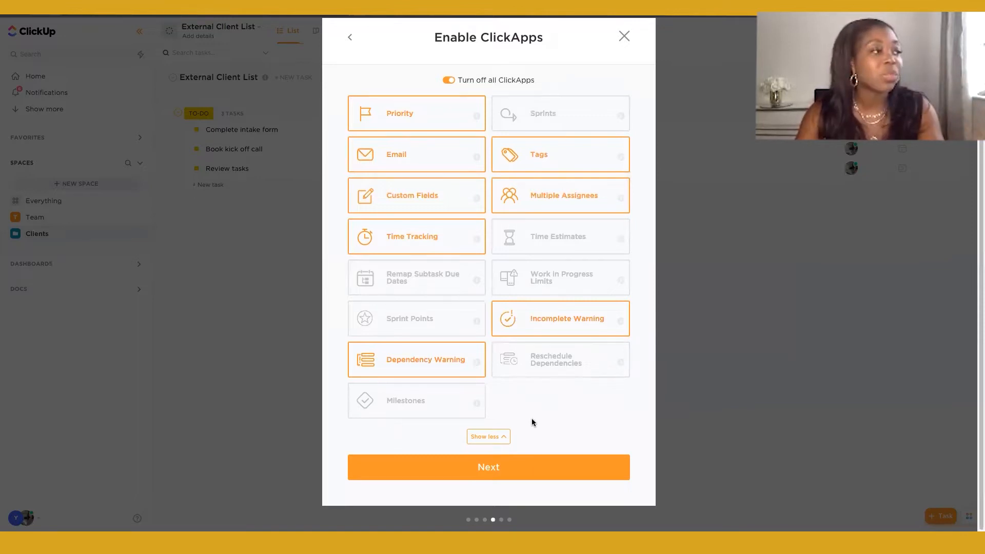
left_click(514, 459)
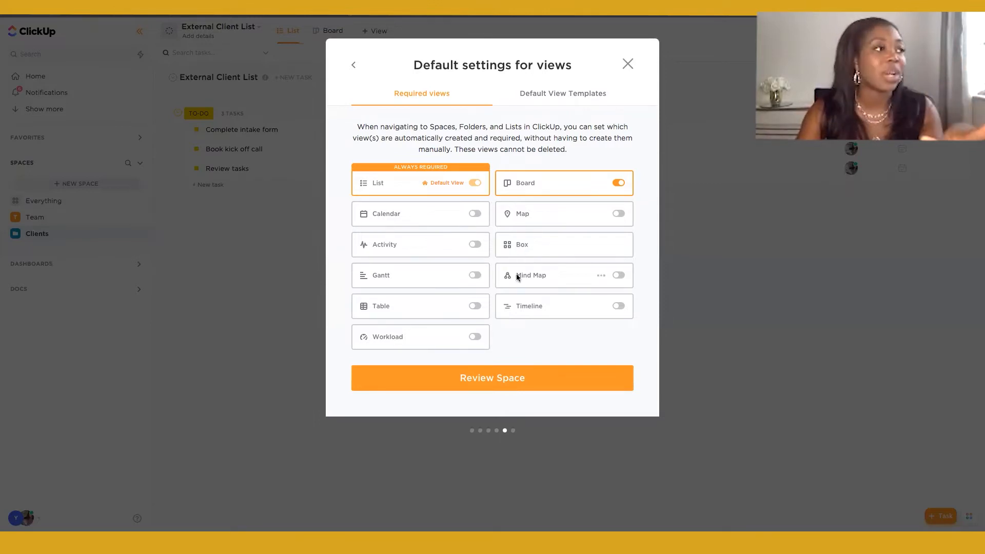
left_click(507, 377)
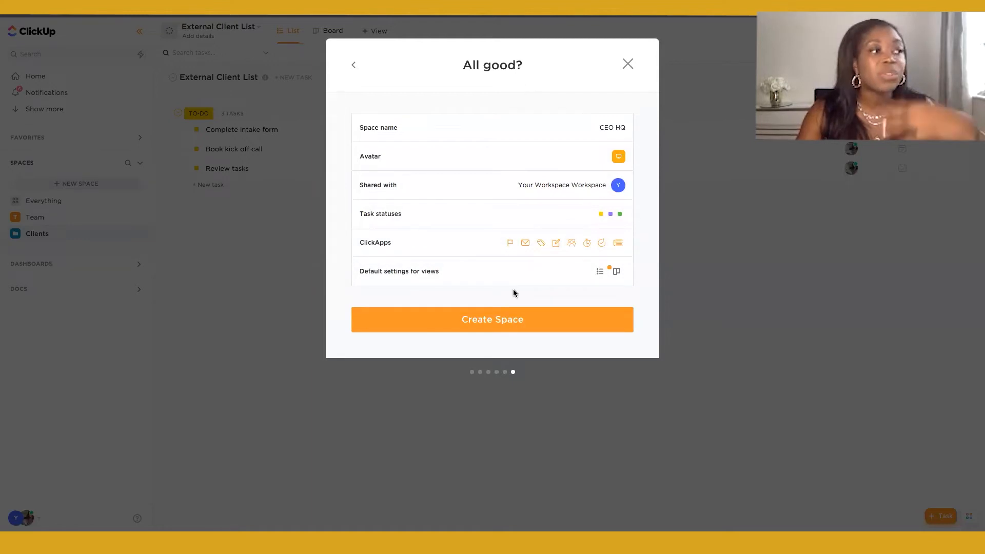
left_click(503, 319)
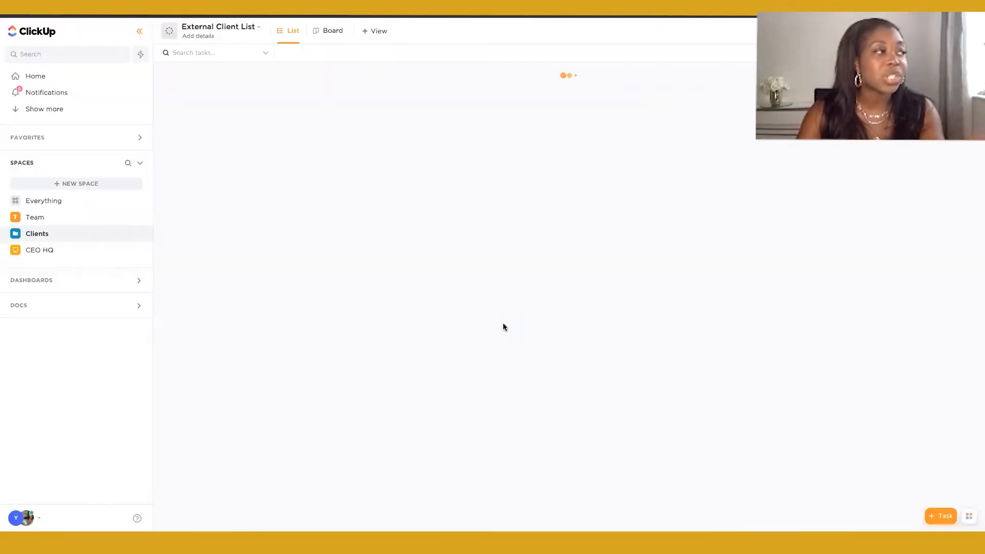
Start a new folder named "CEO" inside the CEO HQ Space
left_click(61, 250)
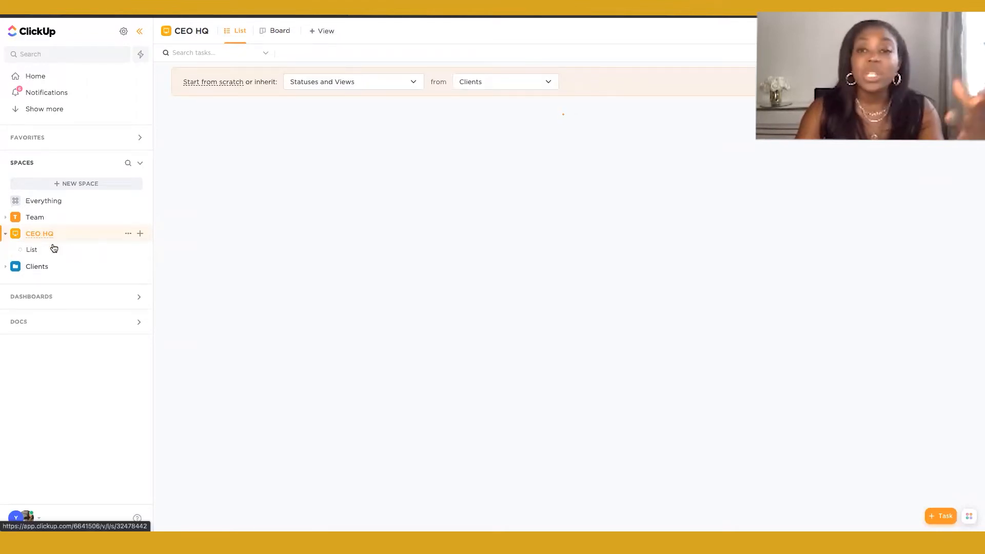
left_click(52, 248)
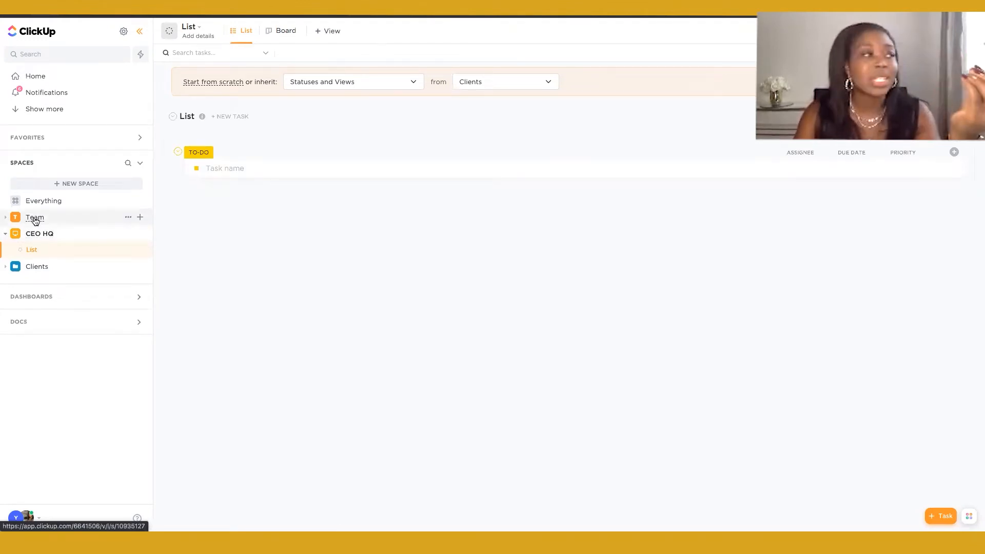
left_click(142, 235)
left_click(169, 283)
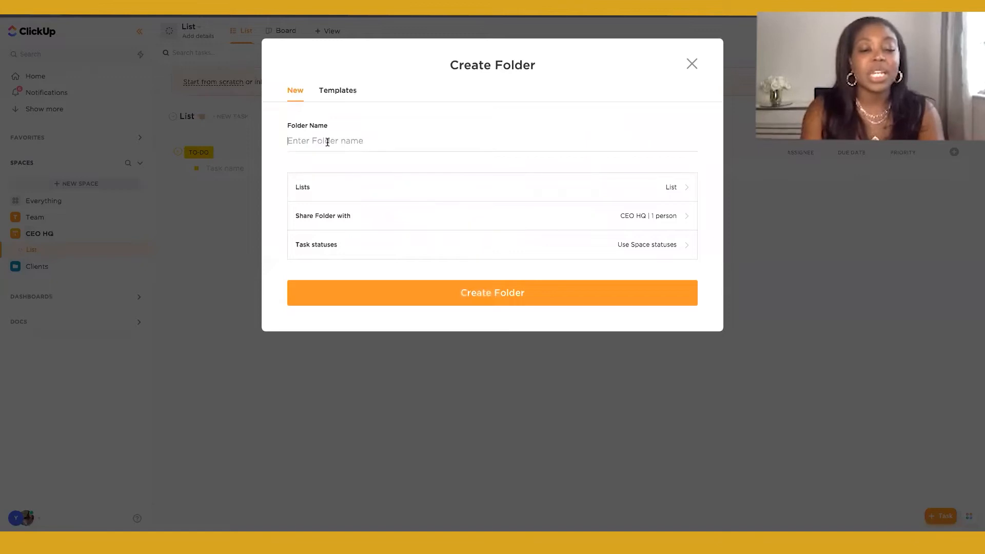
type("ceo")
key("BackSpace")
key("BackSpace")
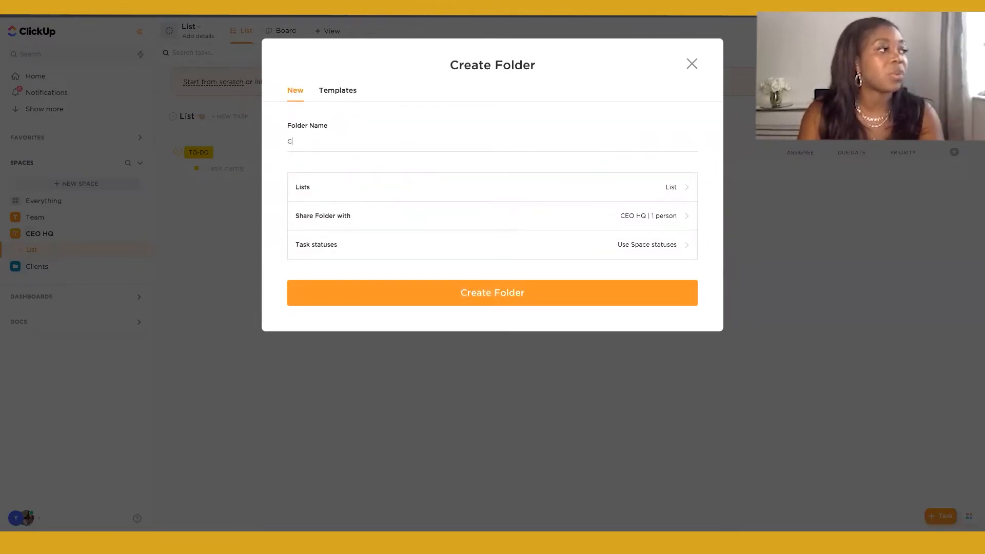
key("BackSpace")
type("CEO")
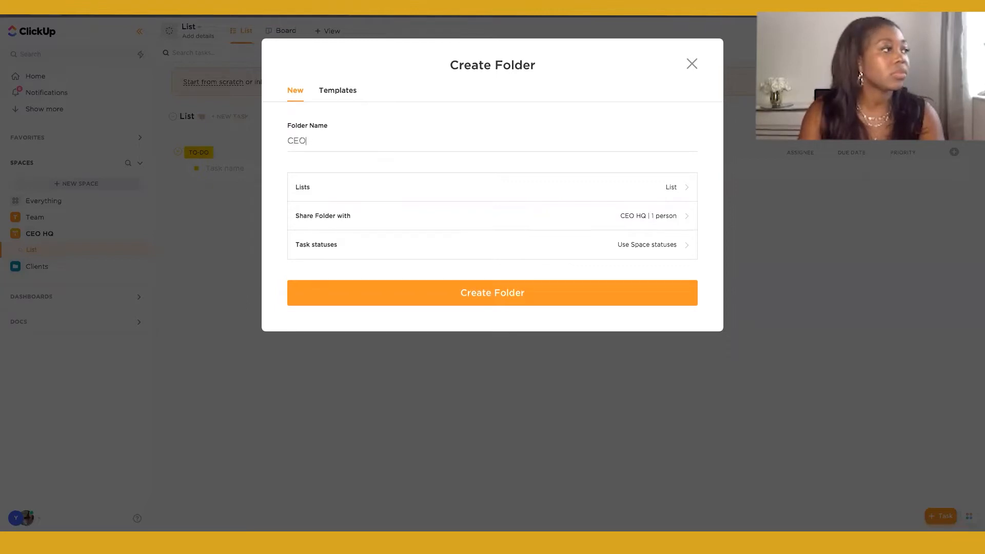
Replace the folder's default list with one named "CEO task list", then create the folder and open that list
left_click(498, 185)
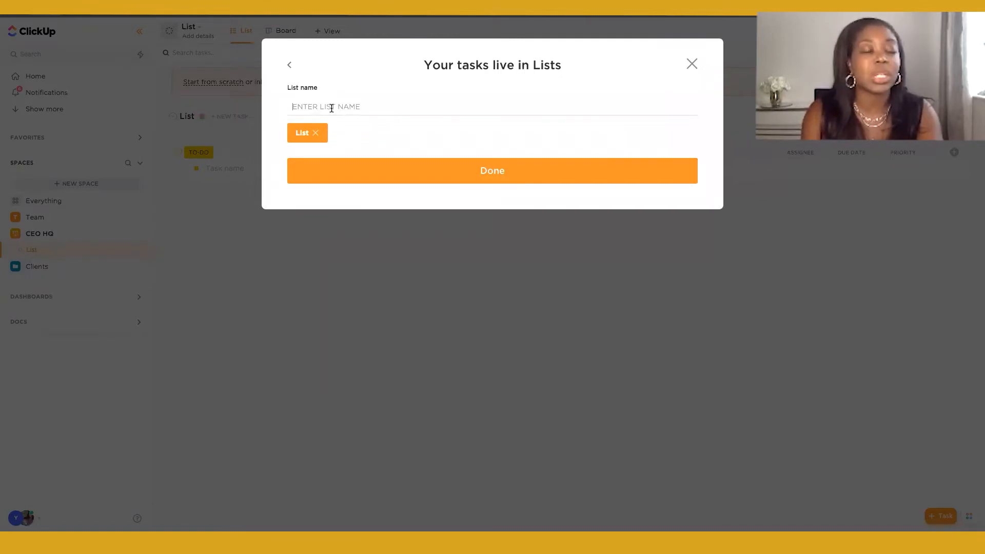
type("cEO TASK LIST")
left_click(459, 167)
left_click(561, 193)
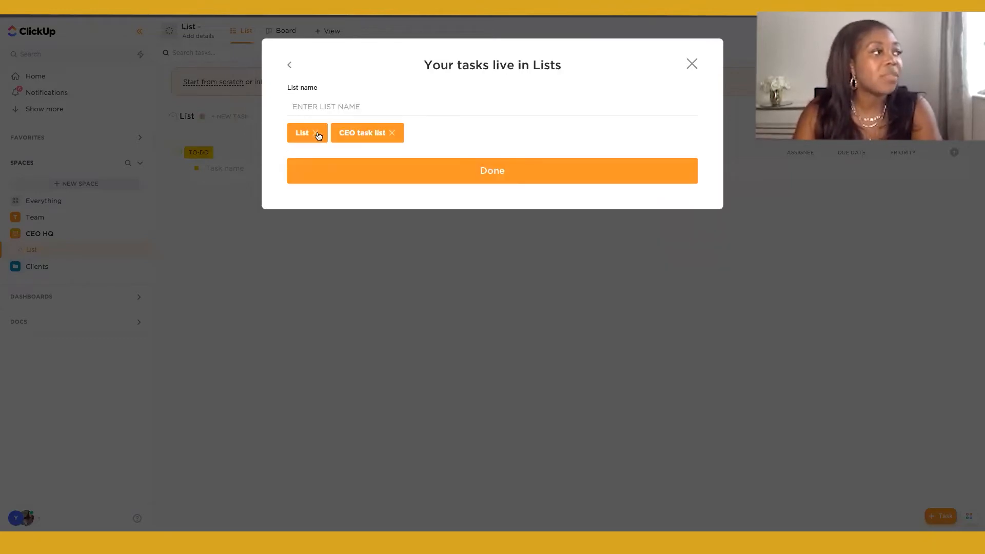
left_click(315, 133)
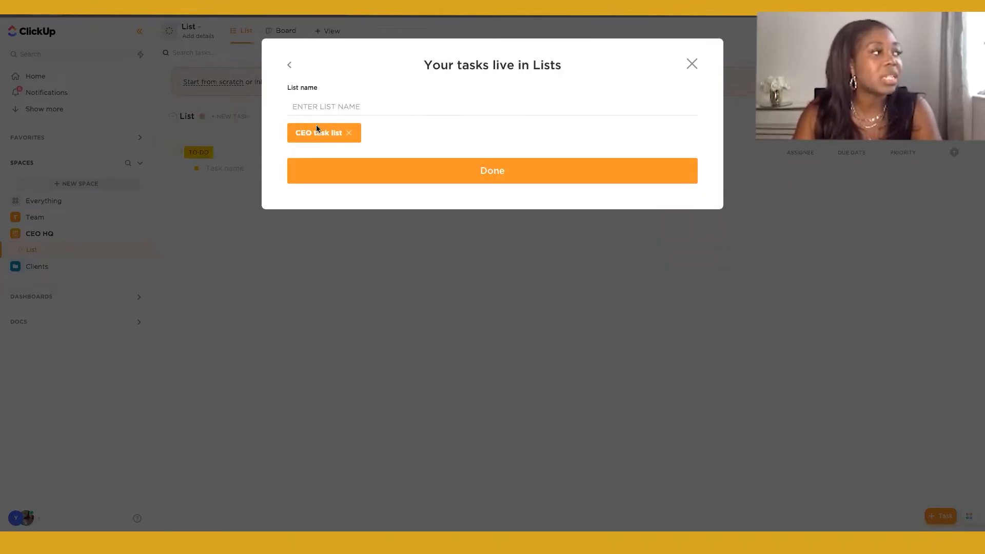
left_click(491, 171)
left_click(513, 295)
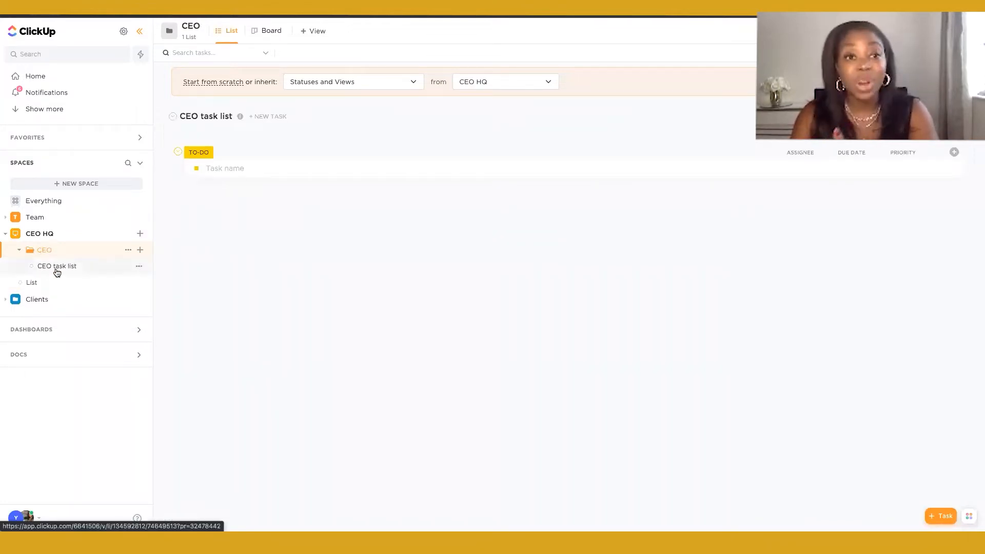
left_click(57, 270)
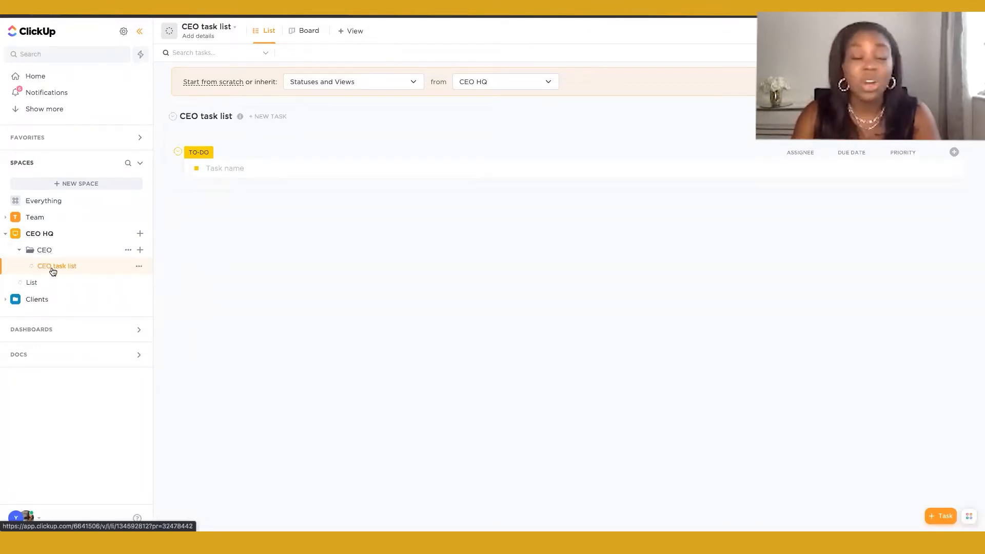
Collapse the CEO folder and rename the standalone list in the CEO HQ Space as "FOLDER FREE LIST"
left_click(21, 253)
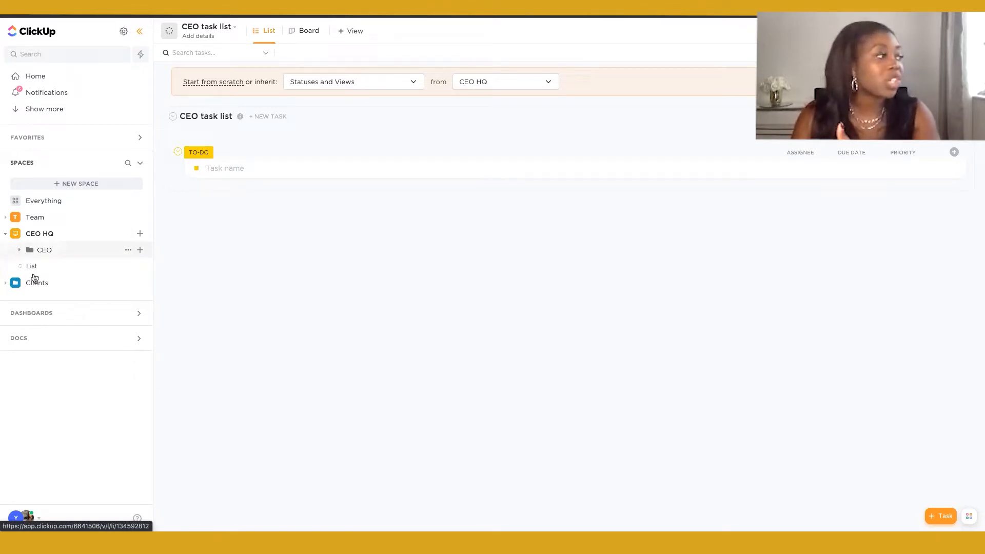
left_click(23, 270)
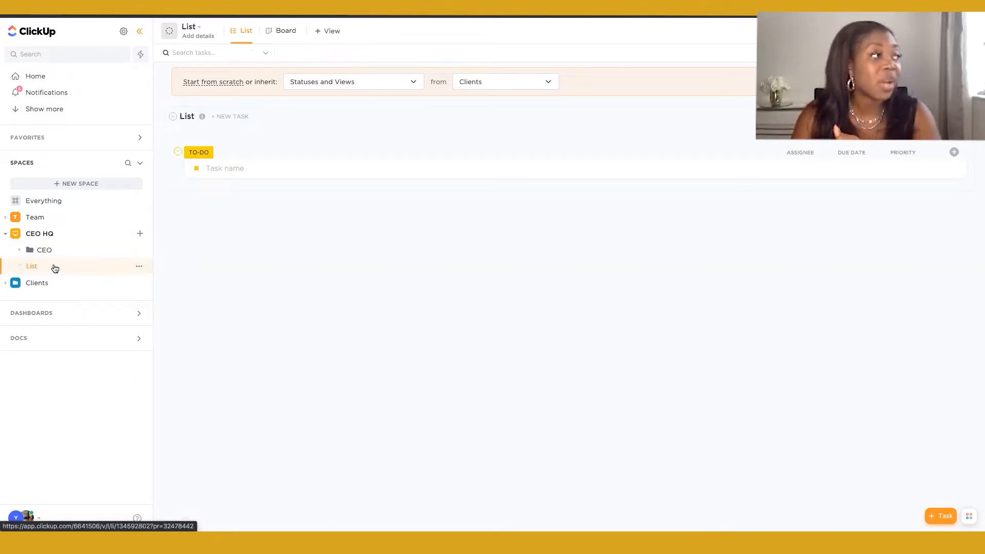
left_click(145, 268)
left_click(162, 289)
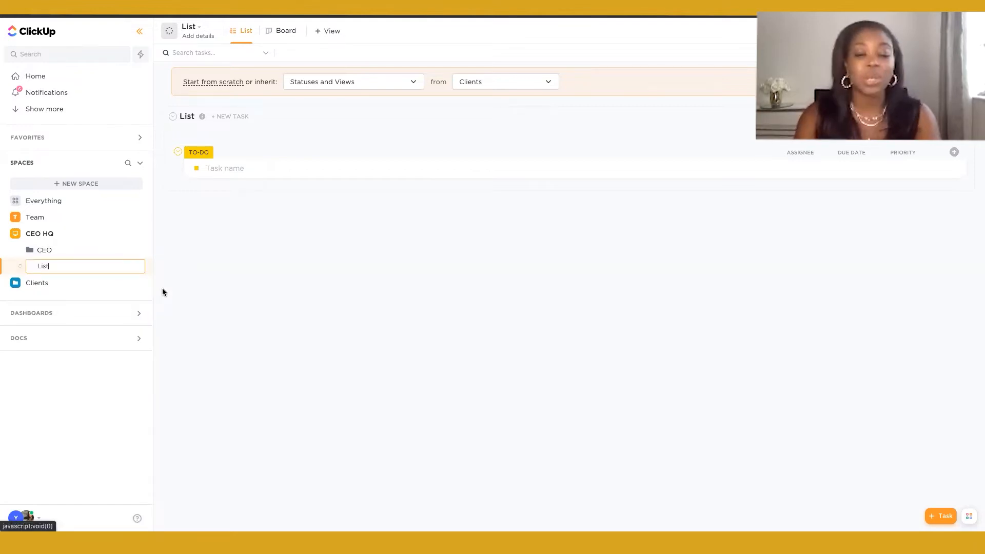
key("BackSpace")
key("BackSpace")
key("BackSpace")
key("BackSpace")
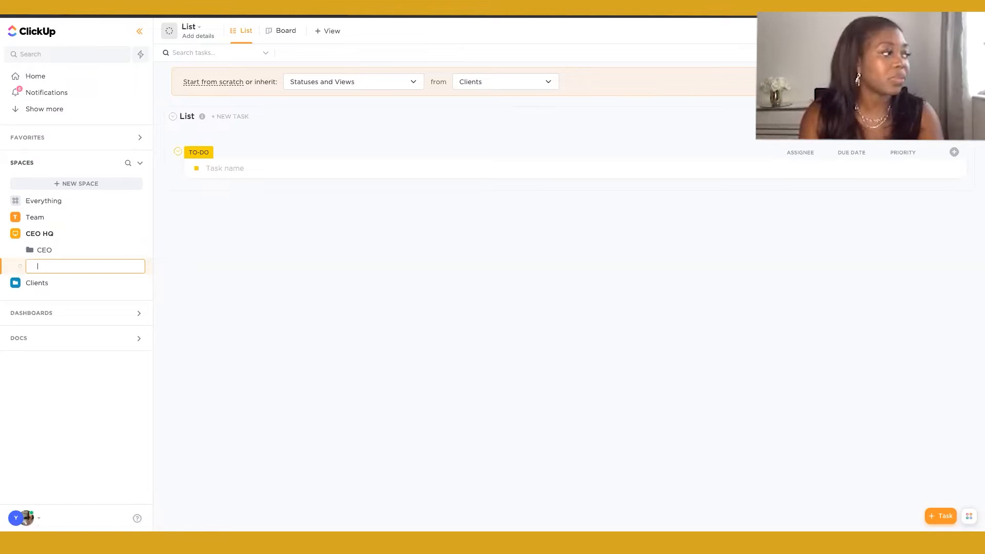
type("FOLDER F")
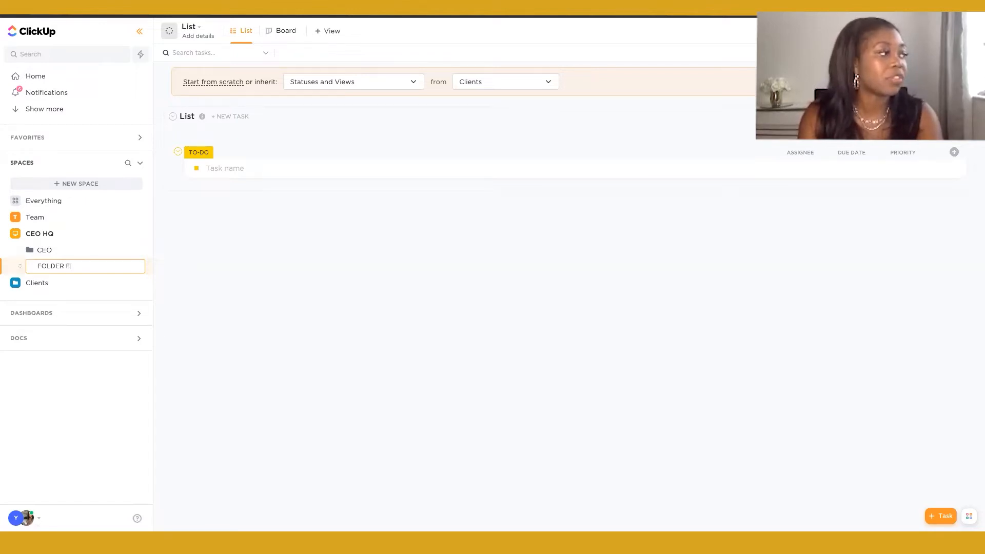
type("REE LIST")
key("Return")
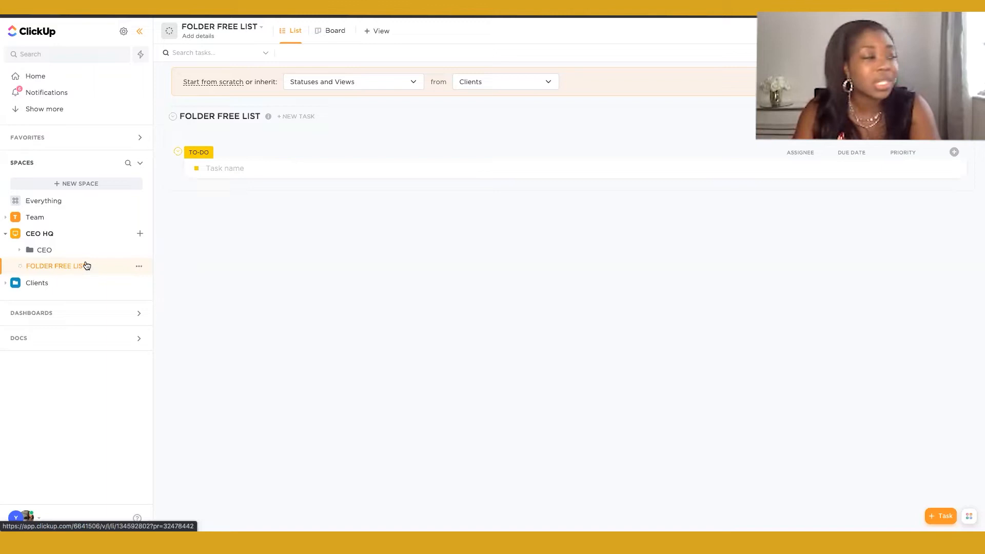
Expand the CEO folder, open the CEO task list and view the options for adding items to the folder
left_click(19, 250)
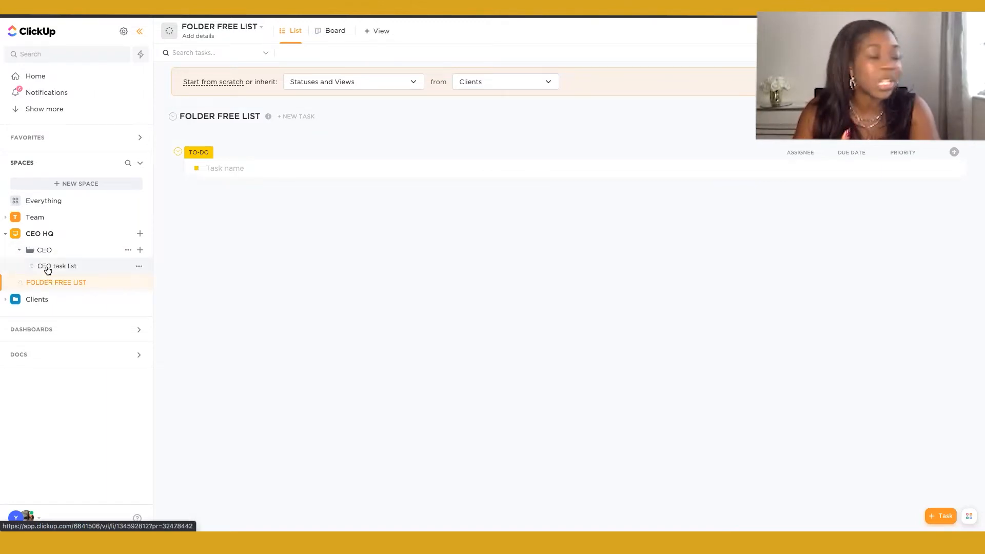
left_click(47, 267)
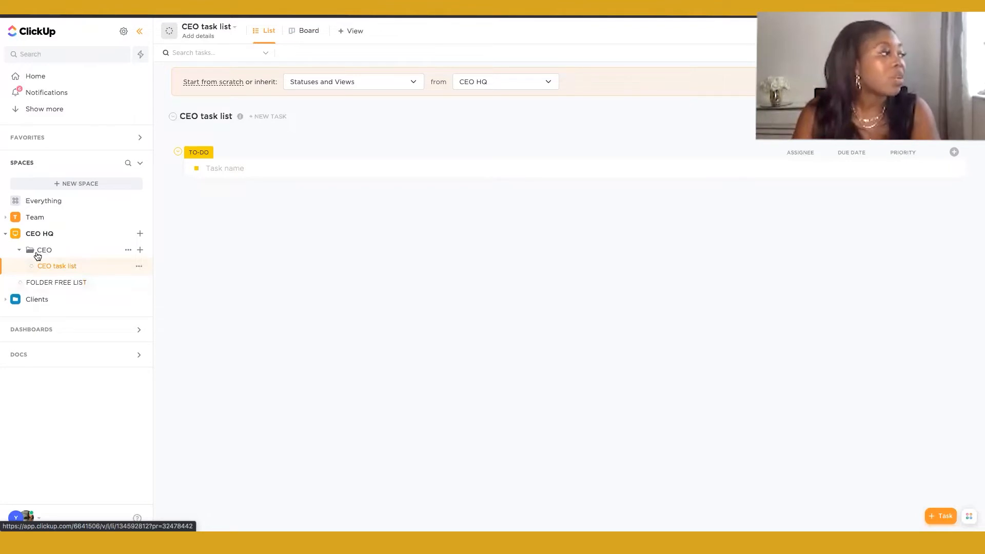
left_click(140, 250)
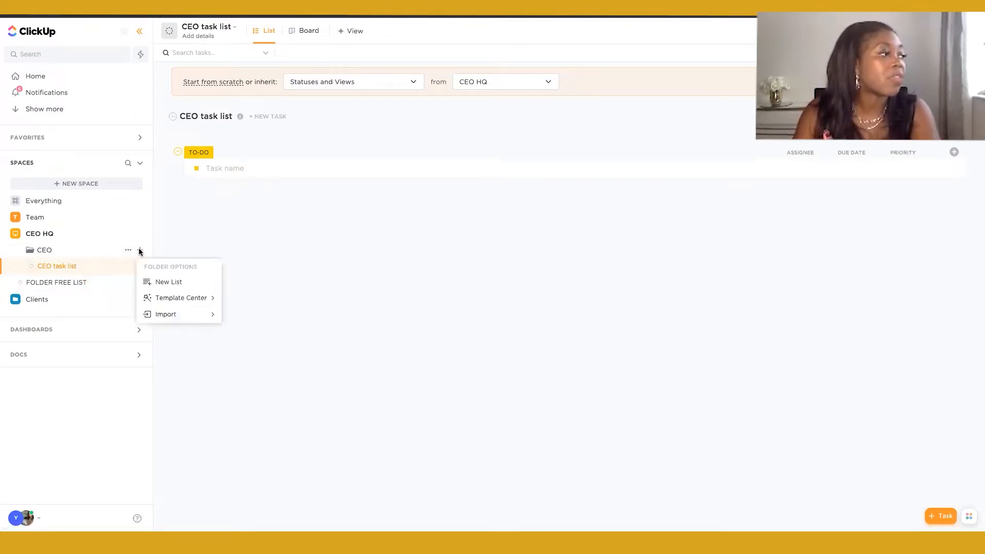
left_click(65, 251)
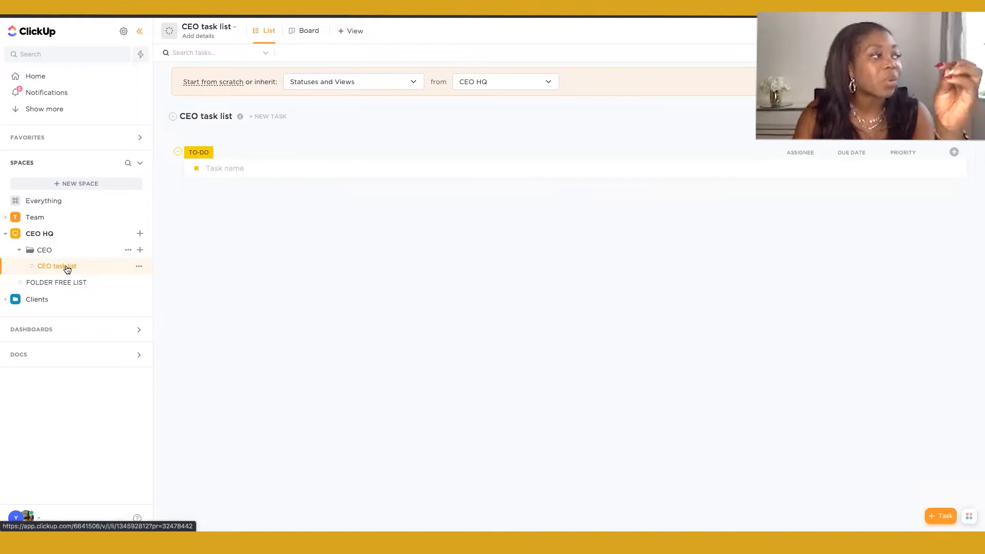
Examine the CEO folder's status settings and the CEO HQ Space's options, then close them
left_click(63, 252)
left_click(116, 252)
left_click(127, 250)
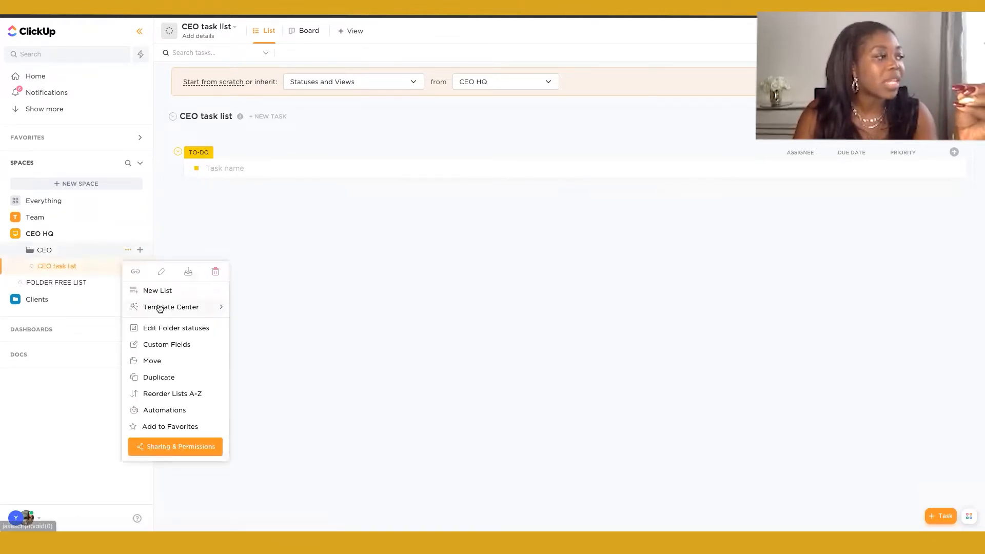
left_click(171, 330)
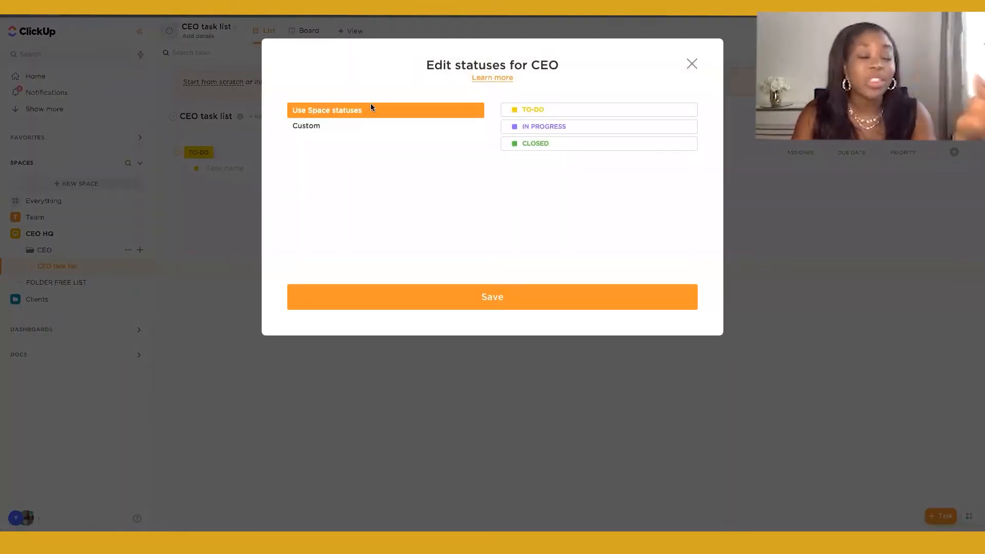
left_click(692, 64)
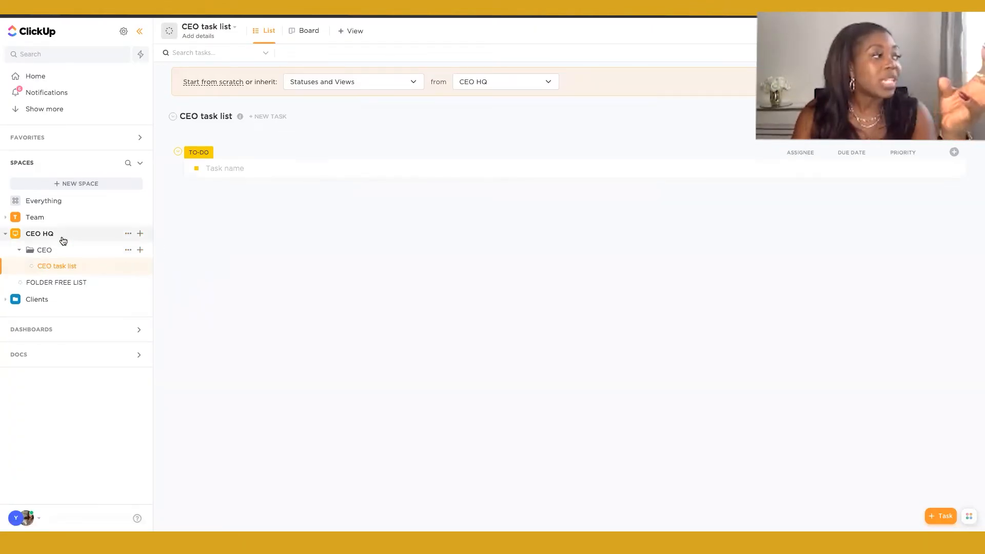
left_click(127, 235)
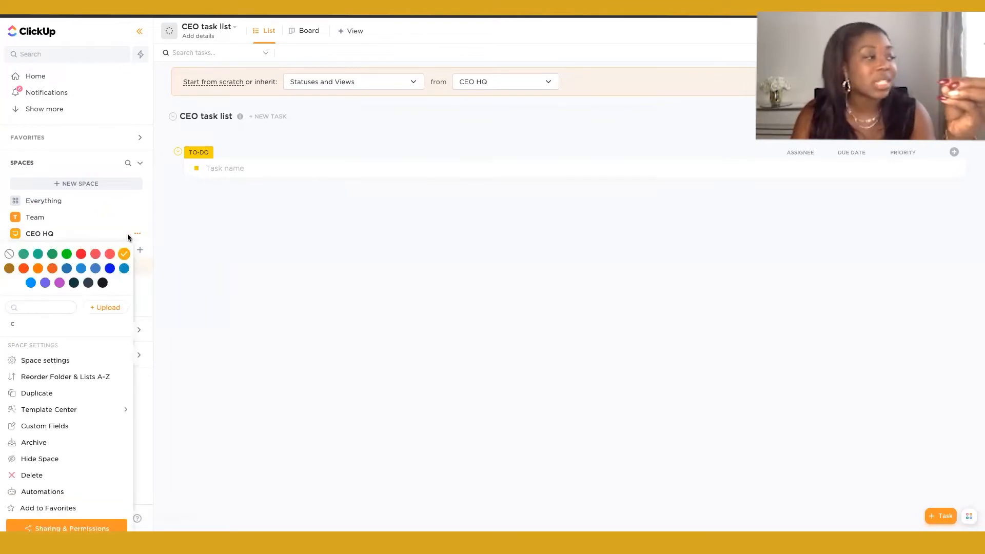
left_click(205, 264)
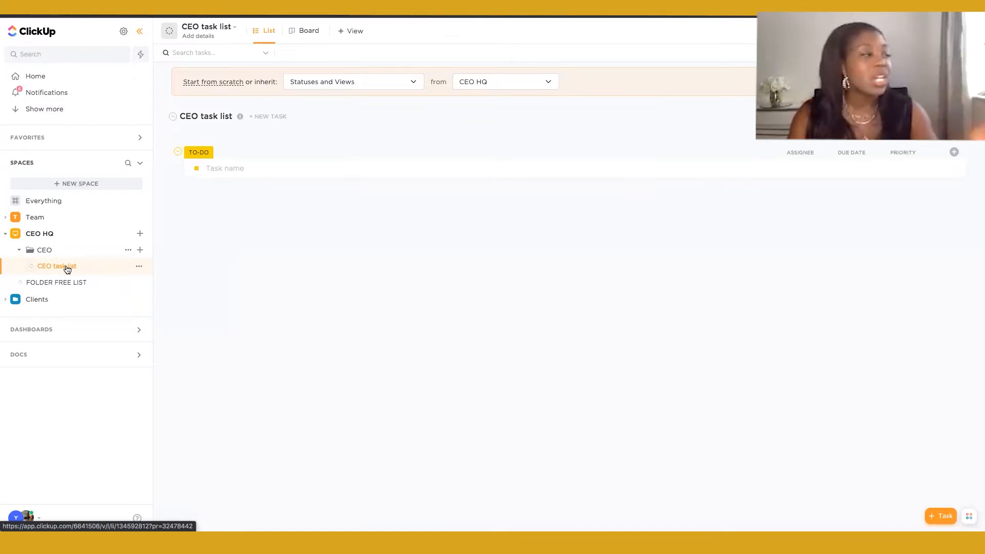
Switch the CEO task list to custom statuses and start a new status template named "CEO Status"
left_click(139, 266)
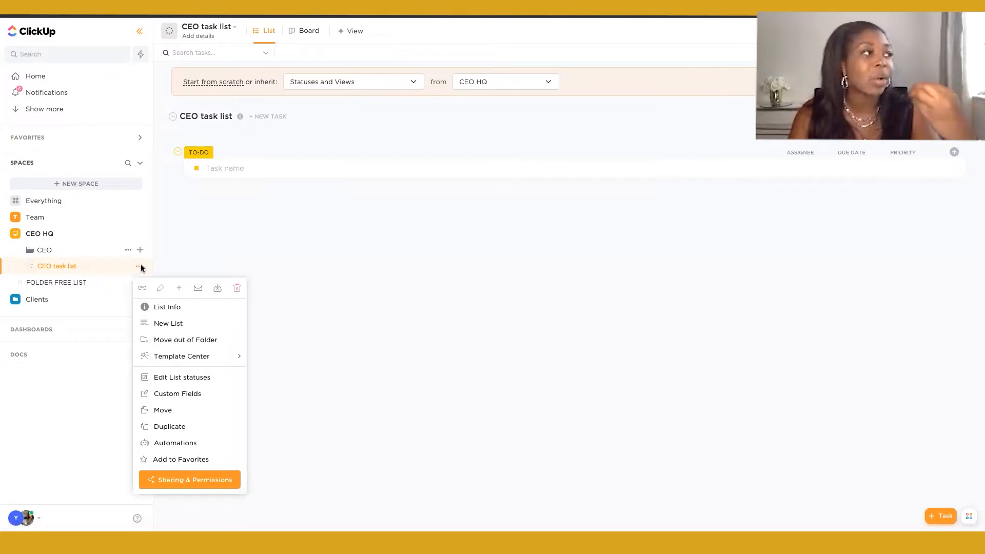
left_click(176, 377)
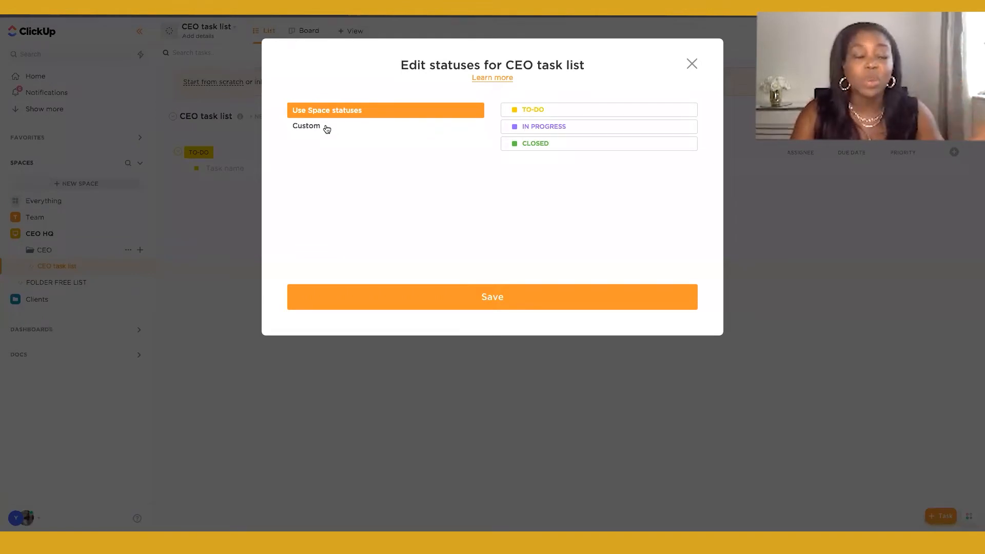
left_click(309, 126)
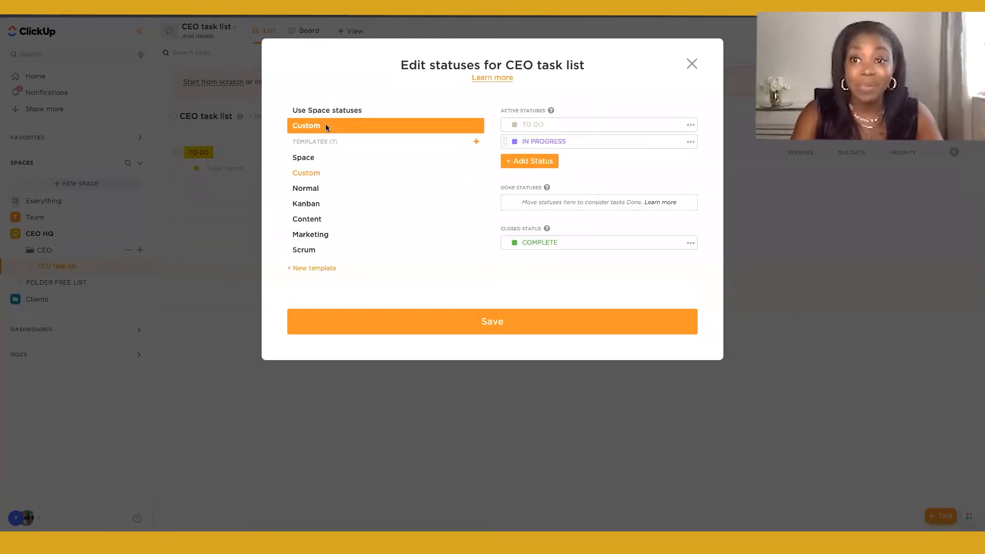
left_click(311, 268)
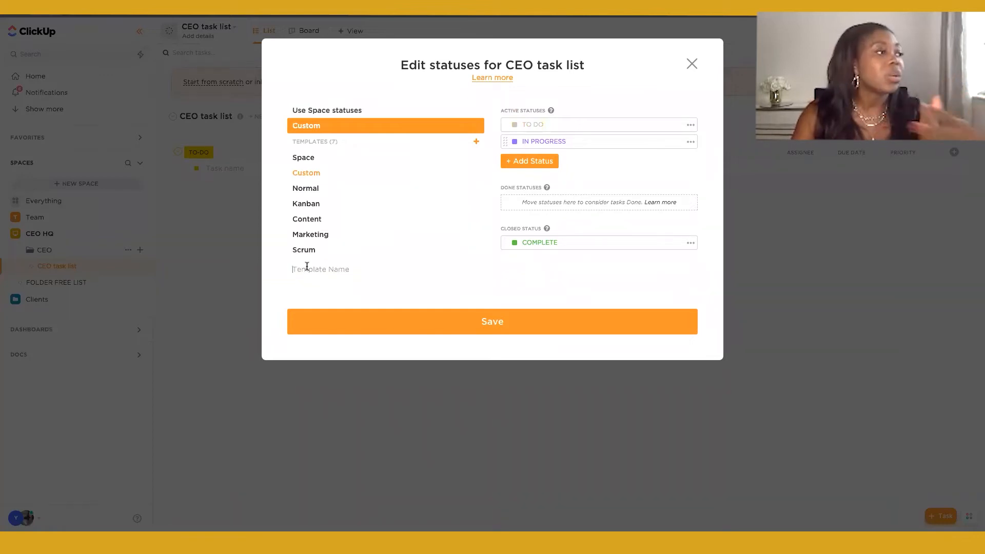
type("CEO Status")
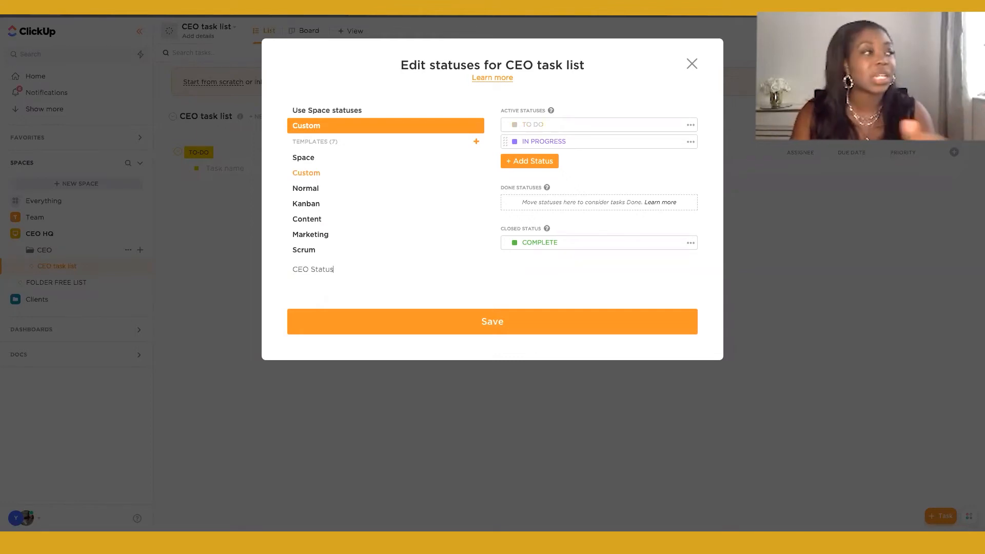
Rename the template's TO DO status as "READY TO START"
left_click(546, 125)
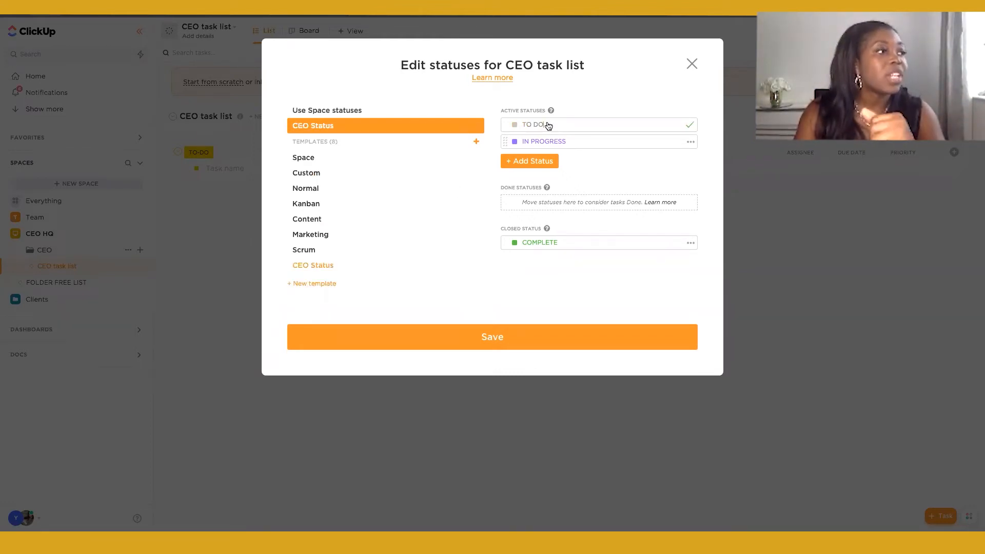
double_click(538, 125)
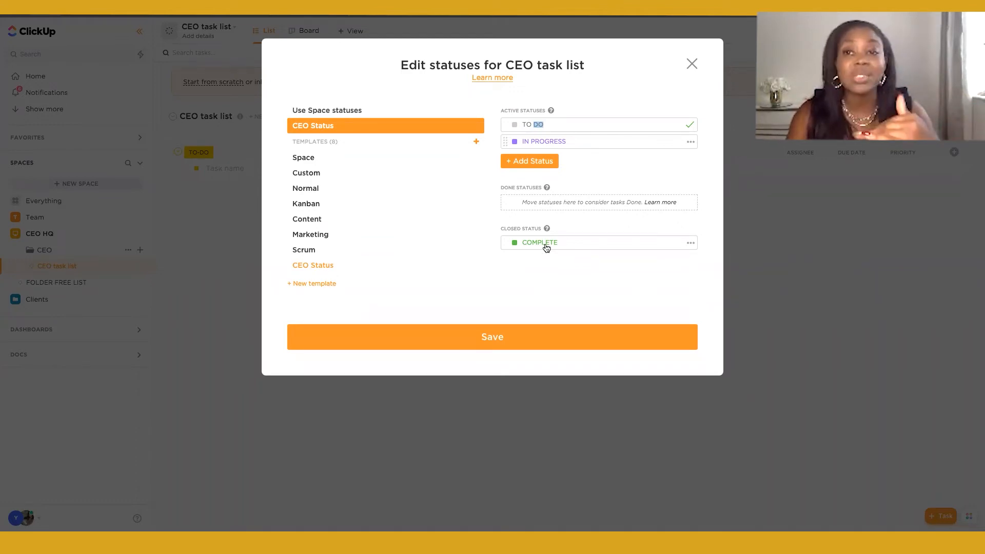
left_click(544, 127)
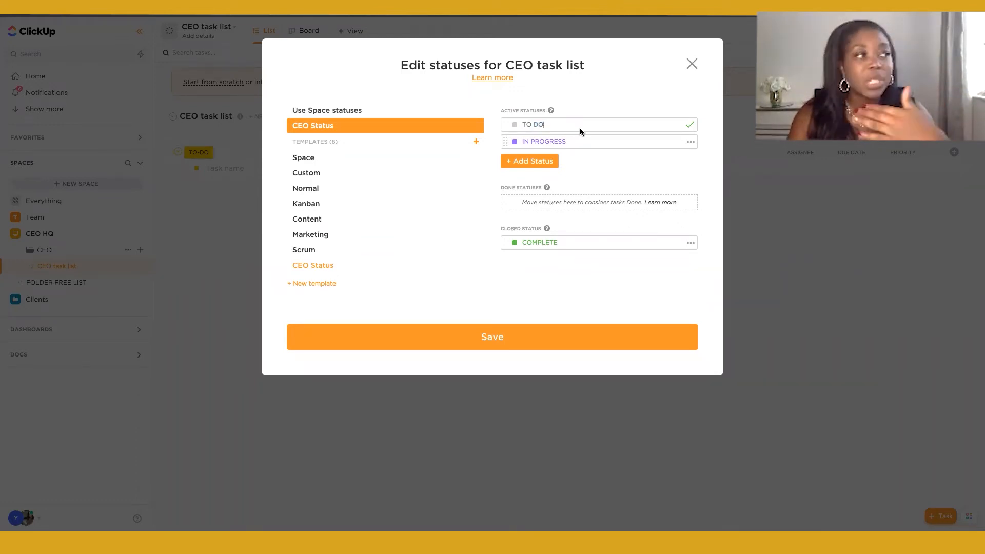
triple_click(534, 128)
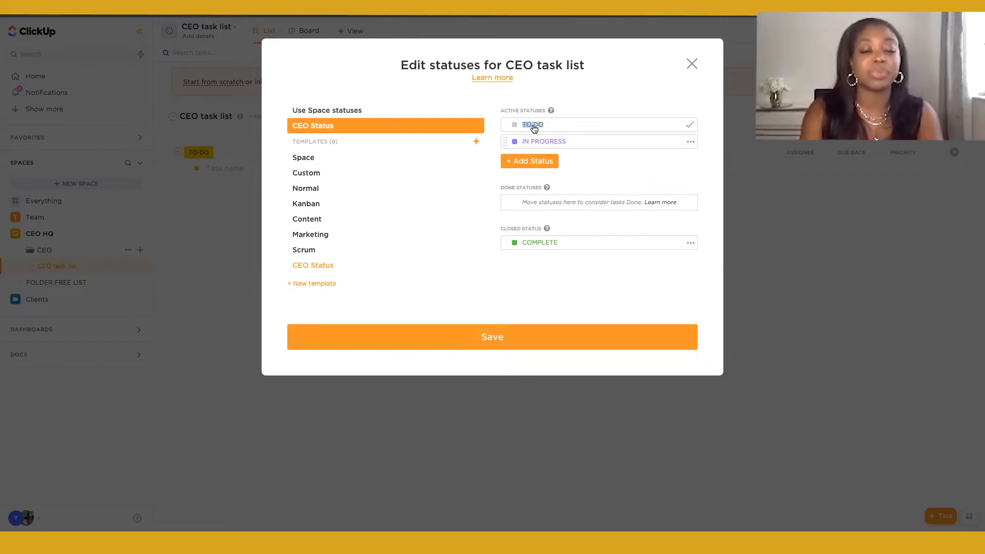
type("READY TO START")
left_click(690, 125)
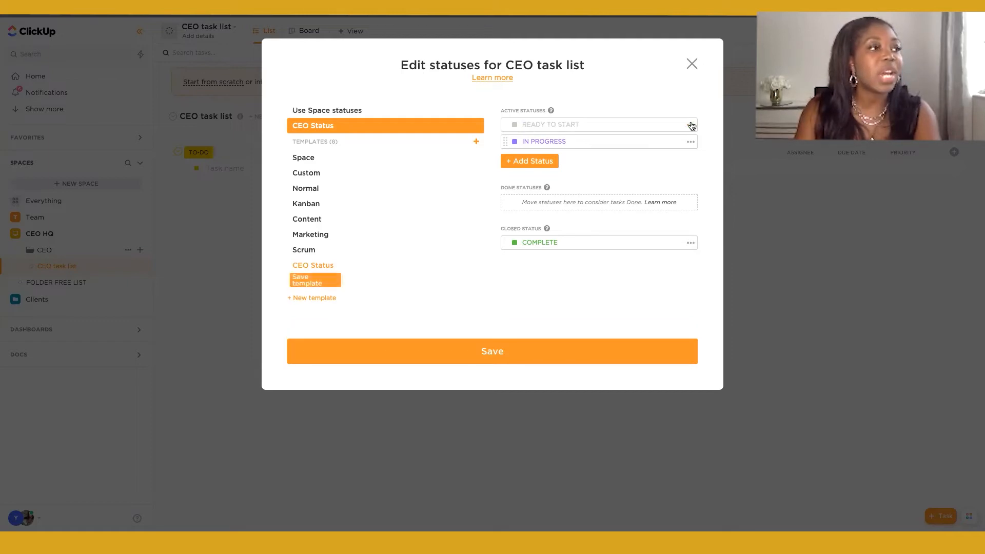
Colour the READY TO START status green and the IN PROGRESS status yellow
left_click(692, 126)
left_click(712, 161)
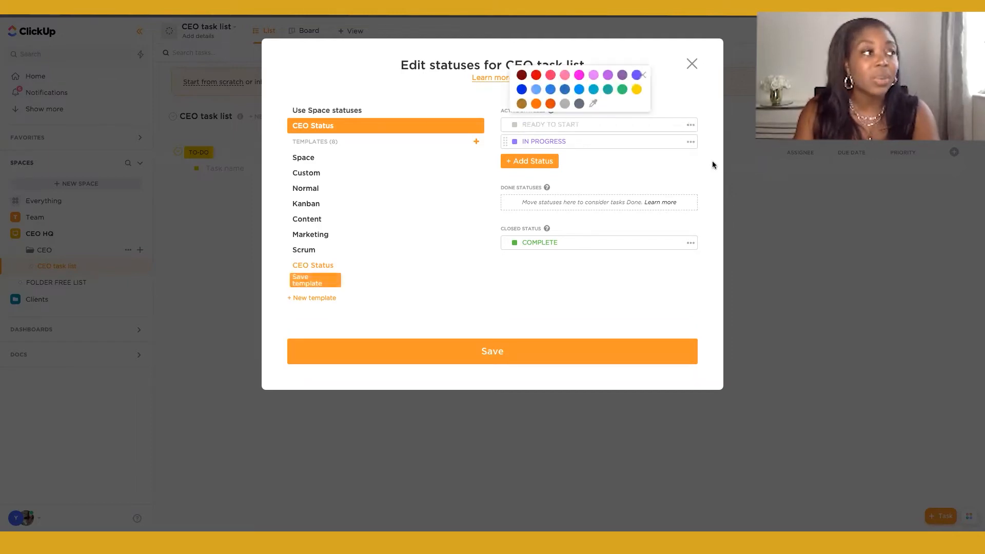
left_click(622, 89)
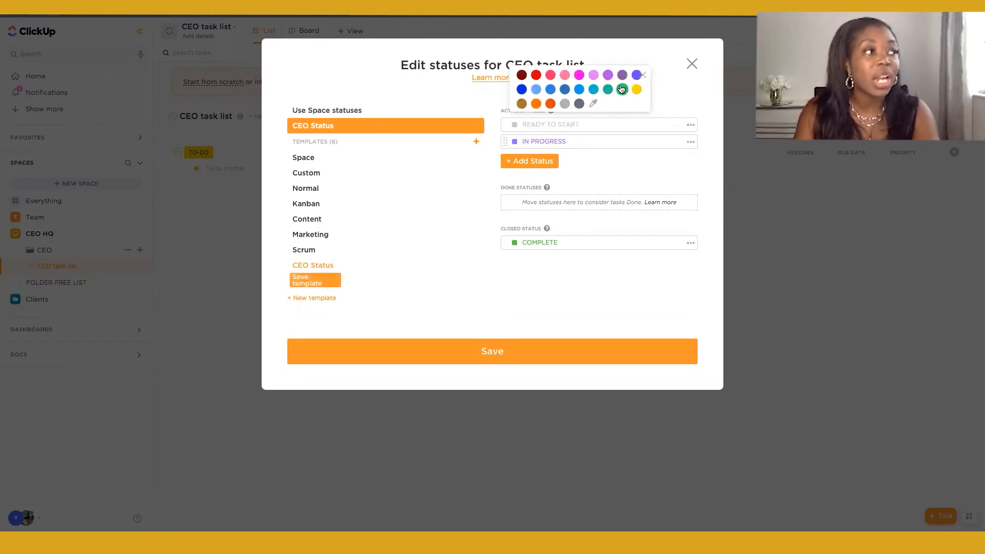
left_click(691, 142)
left_click(712, 179)
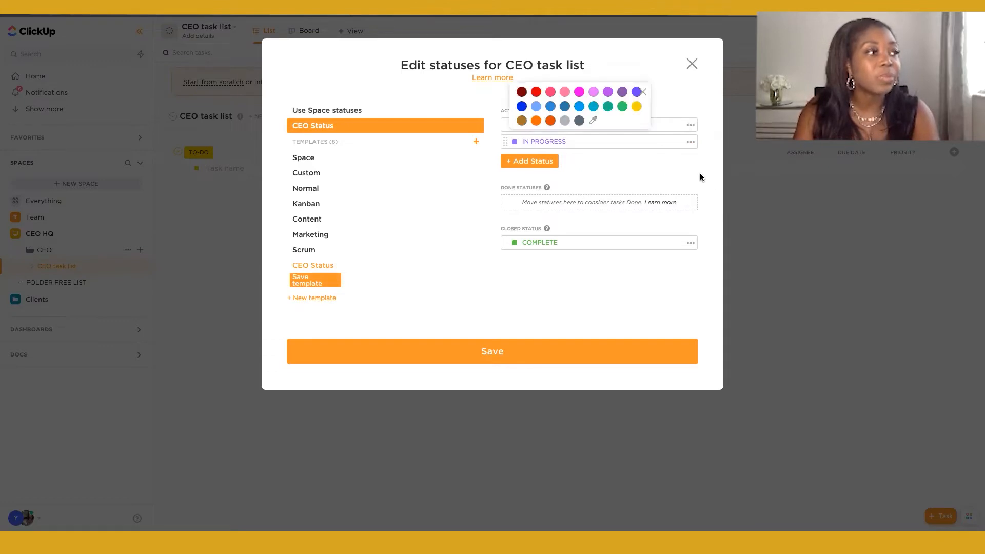
left_click(636, 106)
left_click(603, 167)
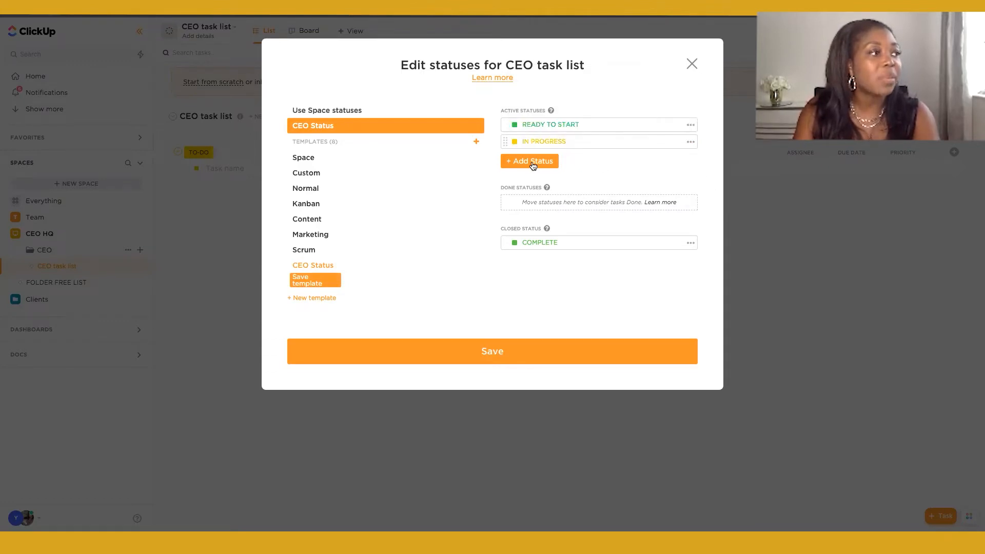
Add an active status named "ON HOLD" and colour it orange
left_click(529, 161)
type("ON HOLD")
key("Return")
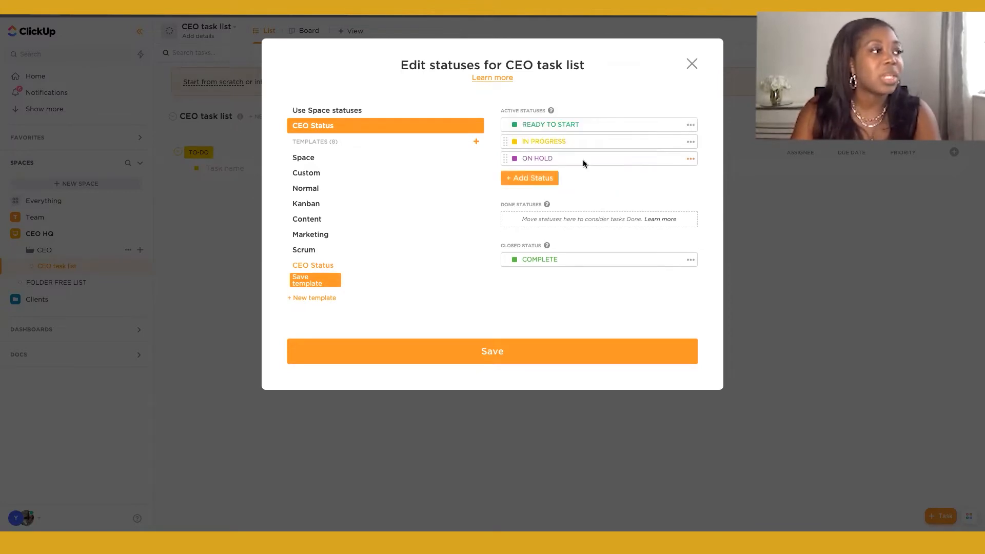
left_click(691, 159)
left_click(704, 196)
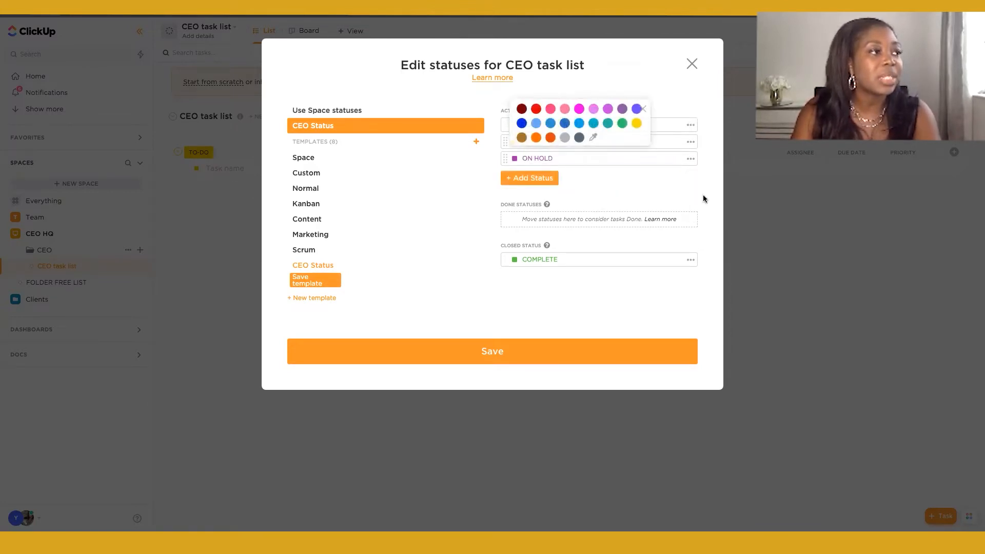
left_click(536, 137)
left_click(638, 177)
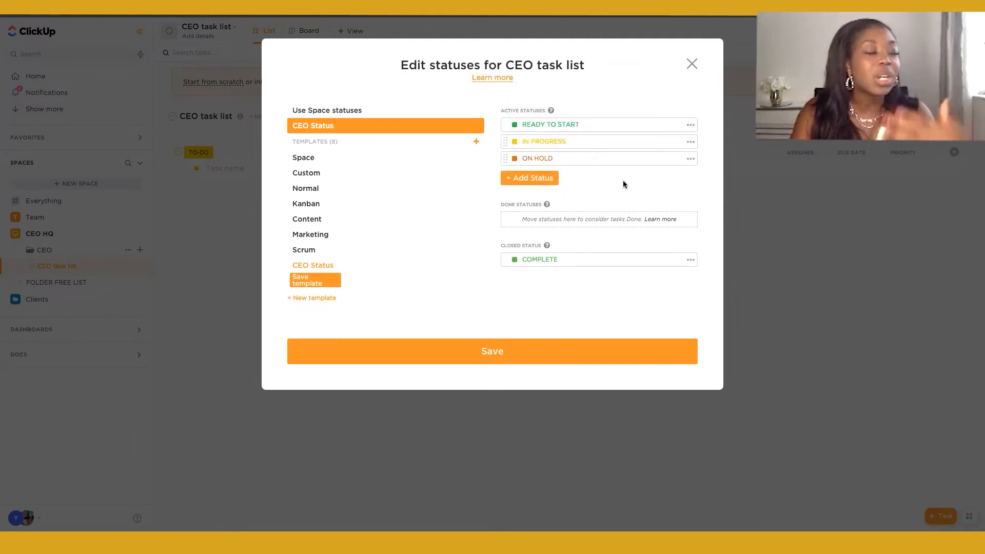
Add two more active statuses named "OVERDUE" and "FINISHED"
left_click(543, 178)
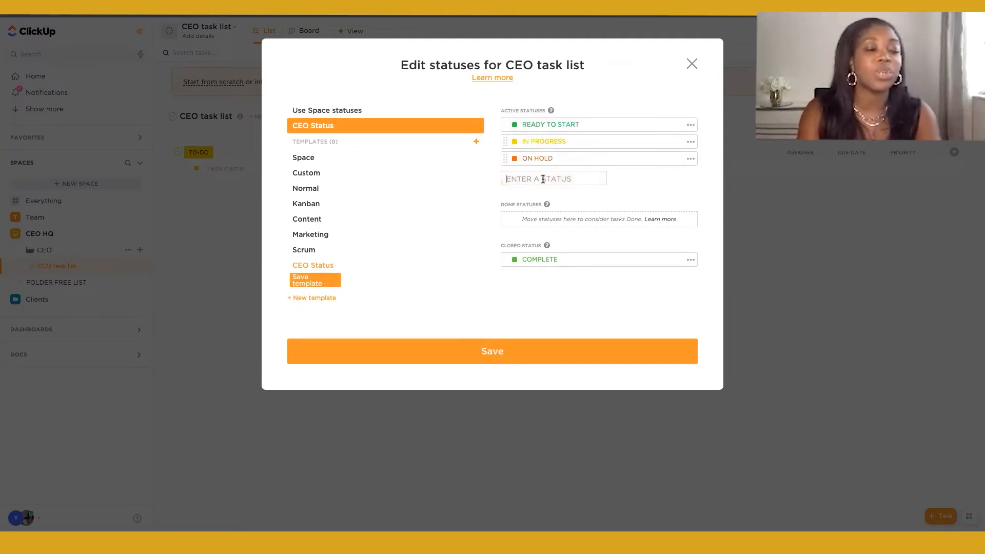
type("OVERDUE")
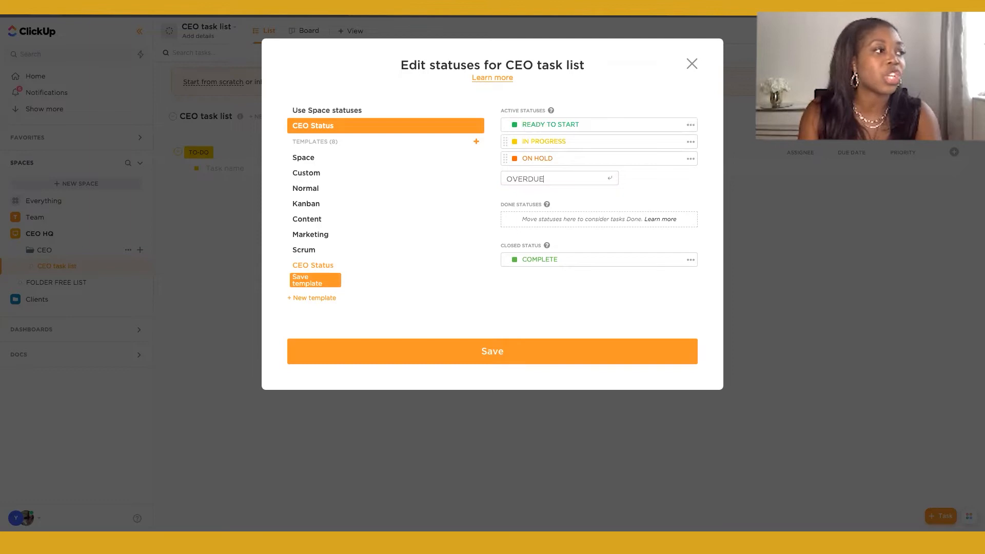
key("Return")
left_click(538, 197)
type("FINISHED")
key("Return")
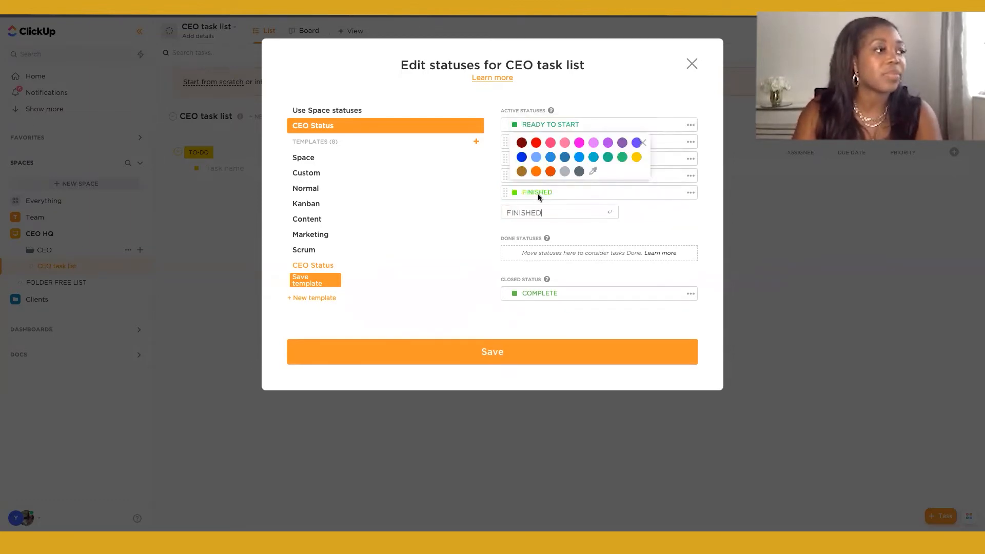
Colour the FINISHED status blue and move it from the active statuses into the done statuses
left_click(639, 222)
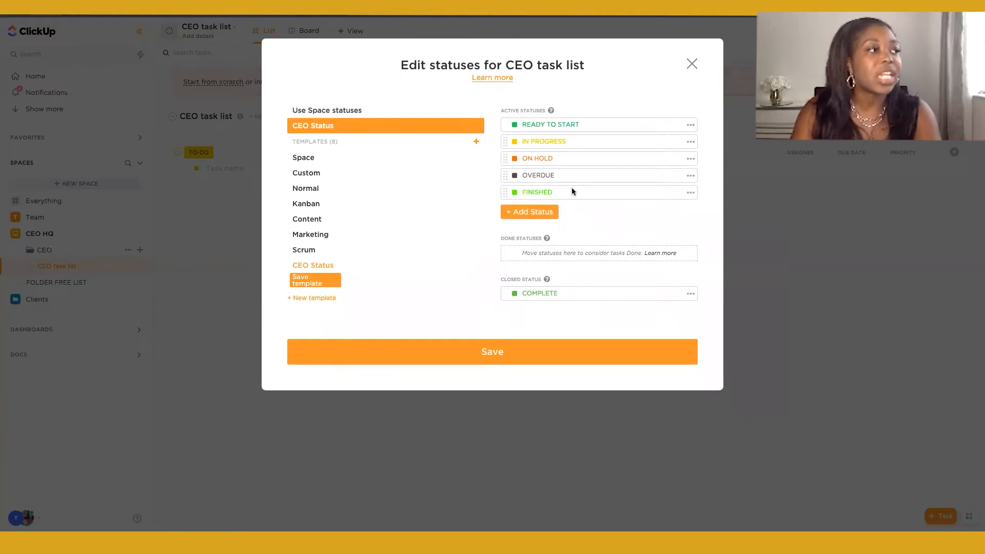
left_click(692, 193)
left_click(711, 227)
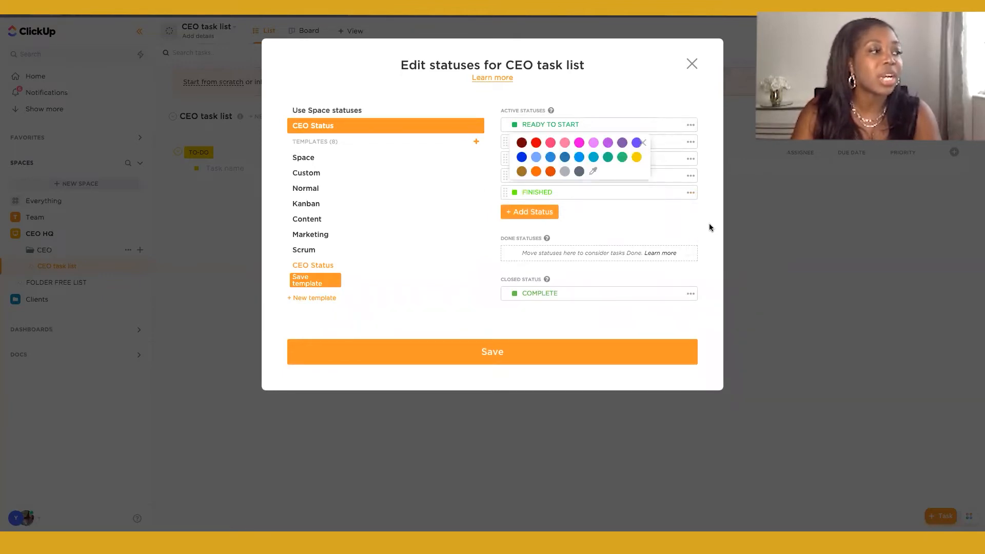
left_click(522, 157)
left_click_drag(503, 199, 507, 235)
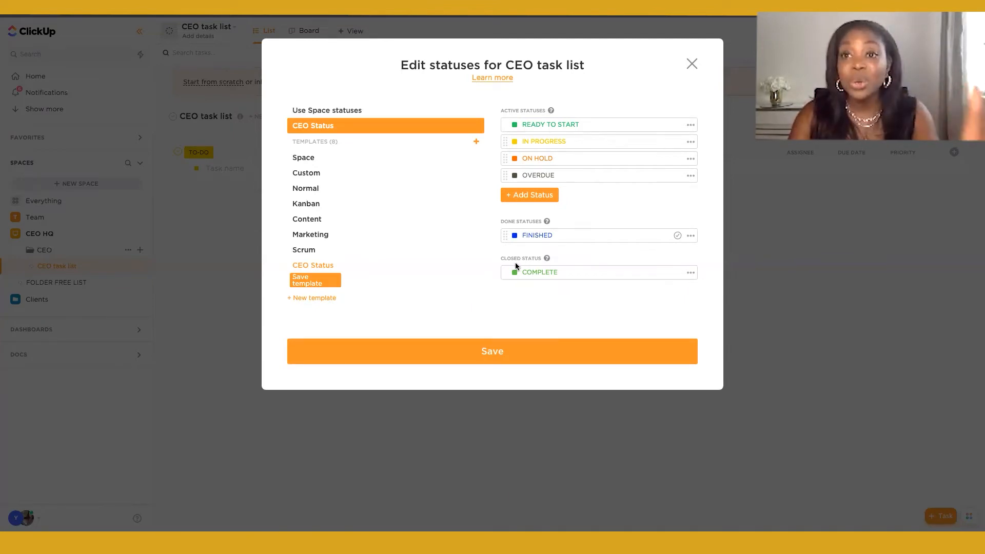
Save the updated CEO Status template and apply its statuses to the CEO task list
left_click(308, 289)
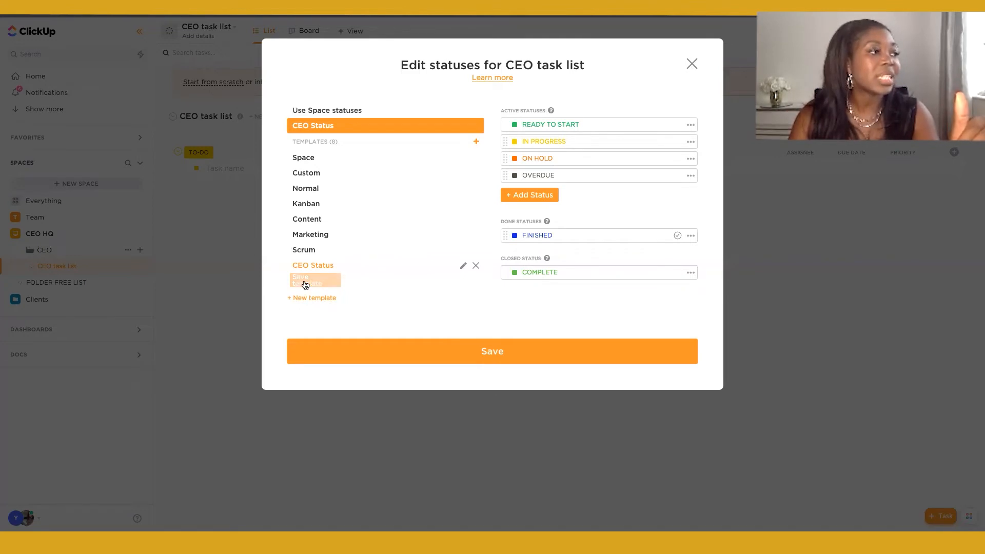
left_click(433, 338)
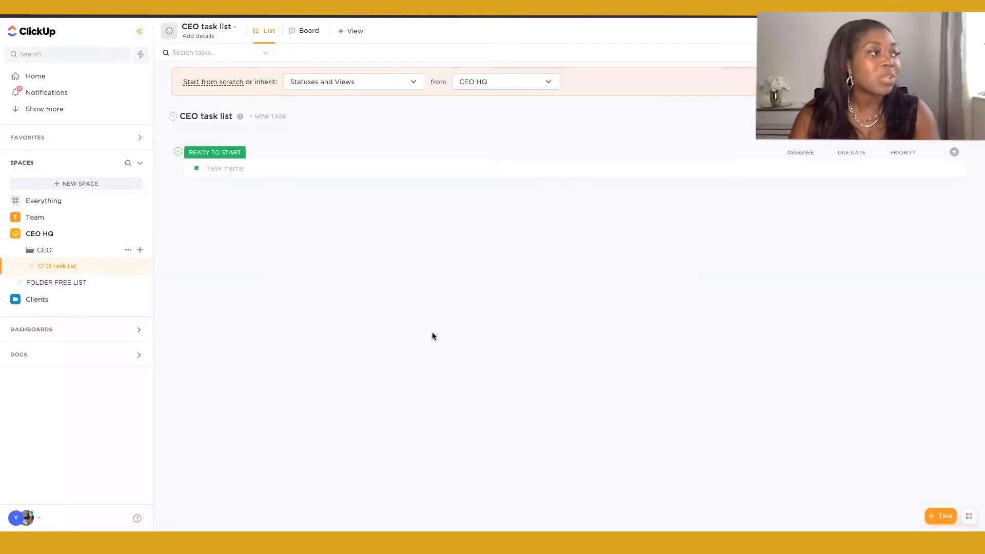
Add a task named "Task 2" under READY TO START and dismiss the banner about inheriting statuses and views
left_click(231, 170)
type("Task")
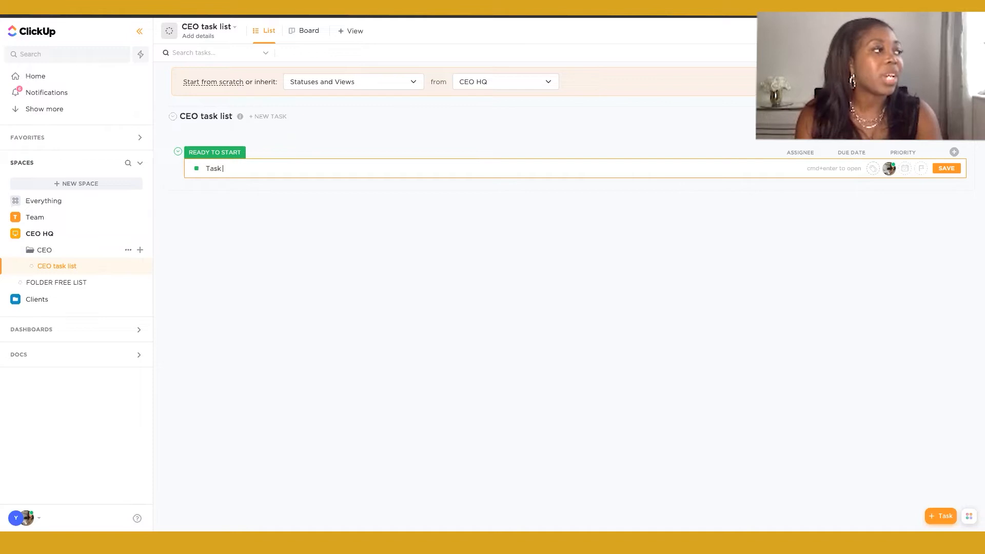
type(" 2")
key("Return")
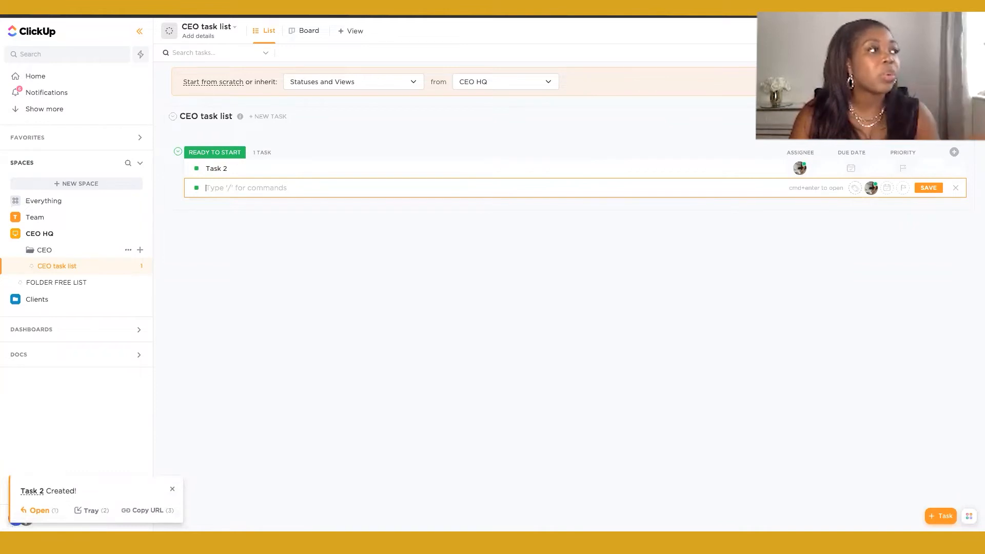
left_click(953, 81)
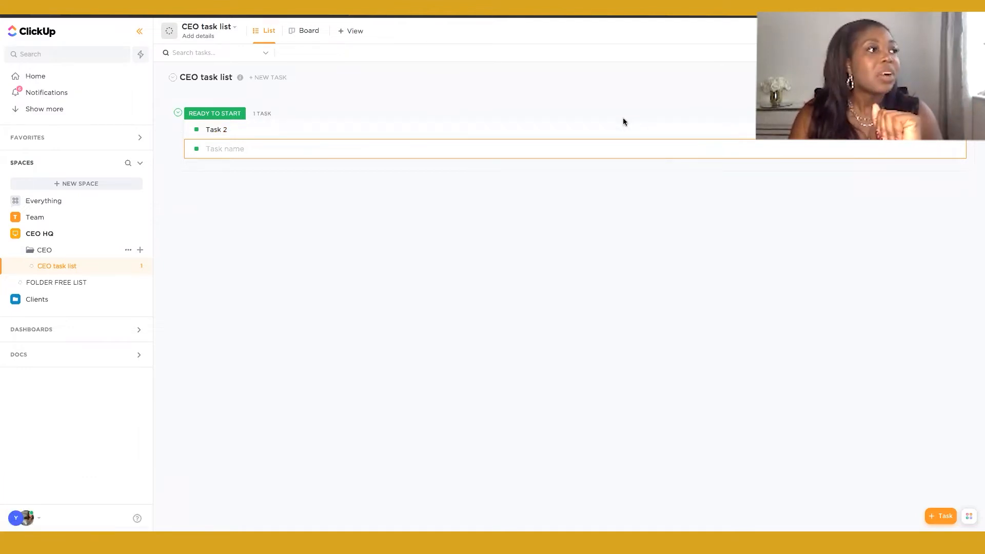
Try the COMPLETE, READY TO START and ON HOLD statuses in turn on Task 2
left_click(196, 130)
left_click(228, 251)
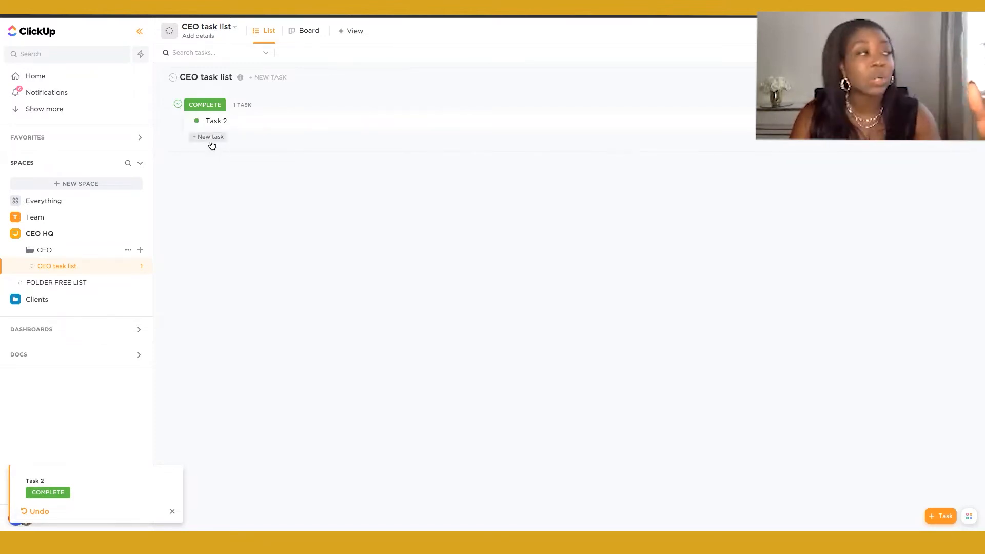
left_click(196, 121)
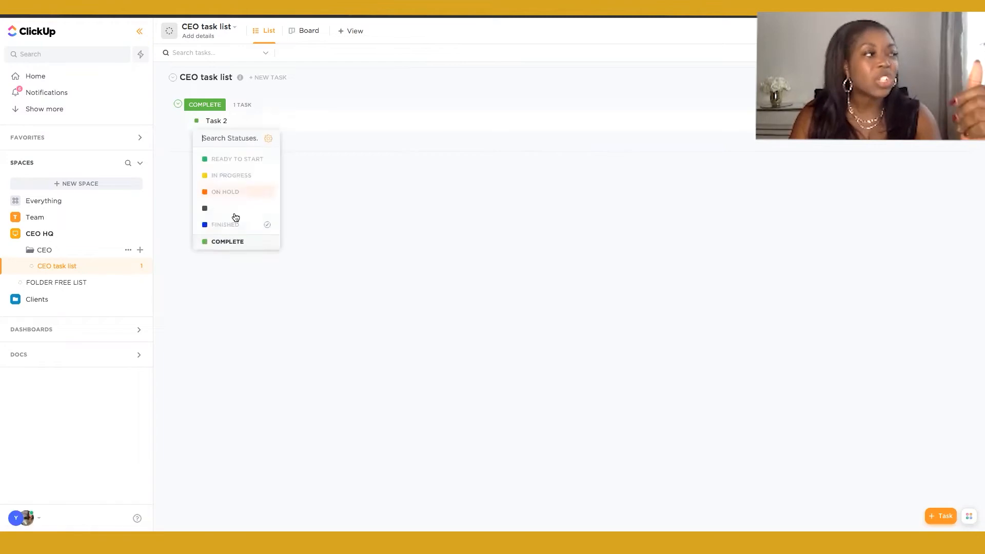
left_click(236, 160)
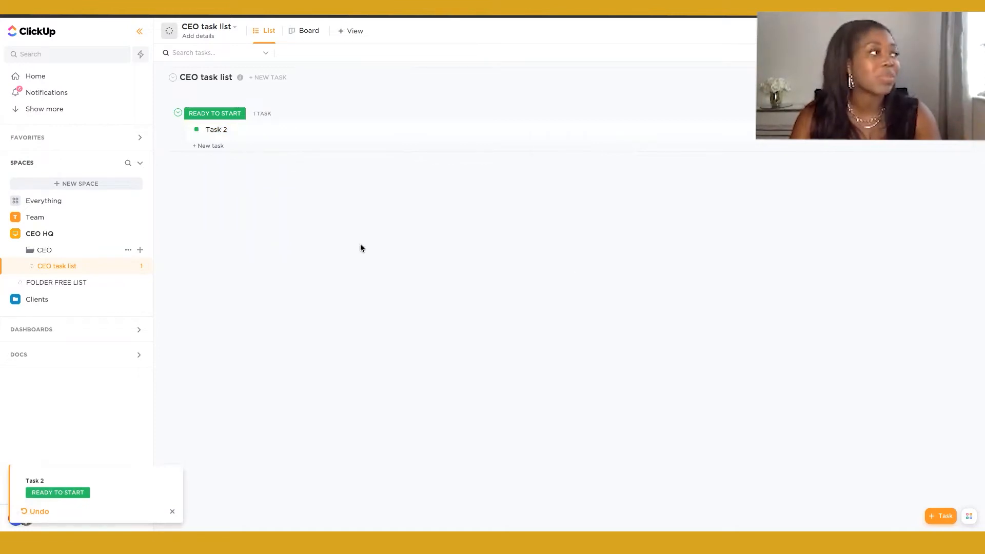
left_click(197, 131)
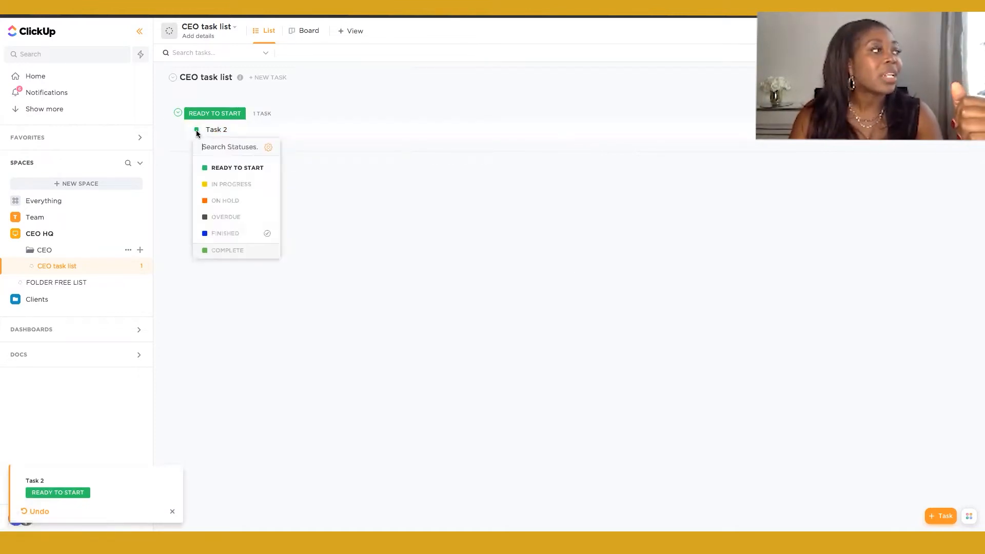
left_click(217, 201)
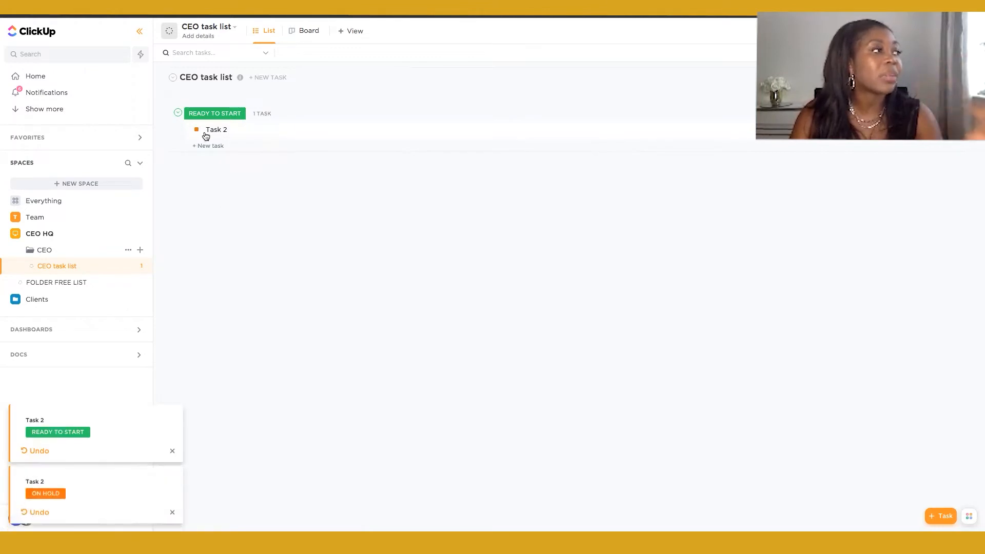
Set the status of Task 2 to FINISHED
left_click(197, 121)
left_click(215, 224)
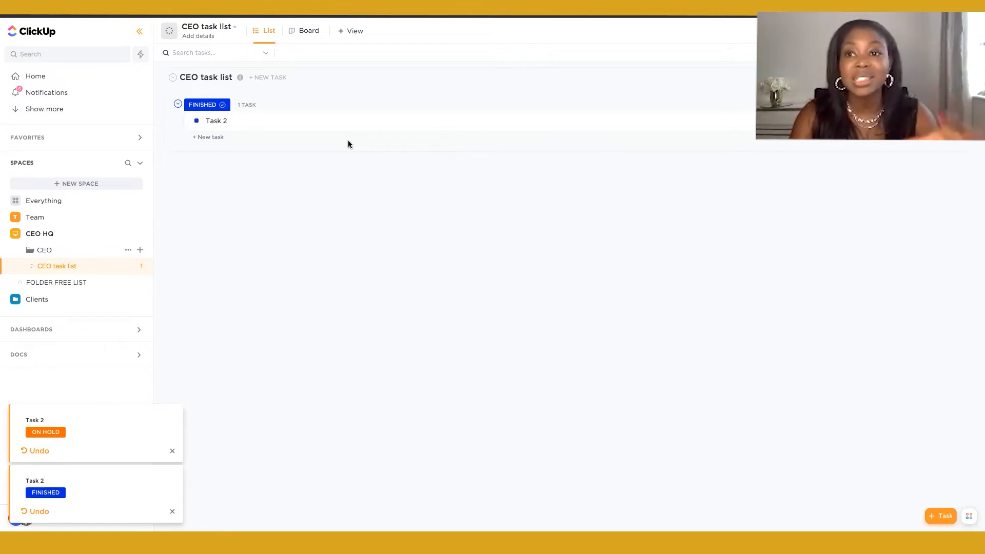
Add a task named "New Task" to the CEO task list
left_click(267, 78)
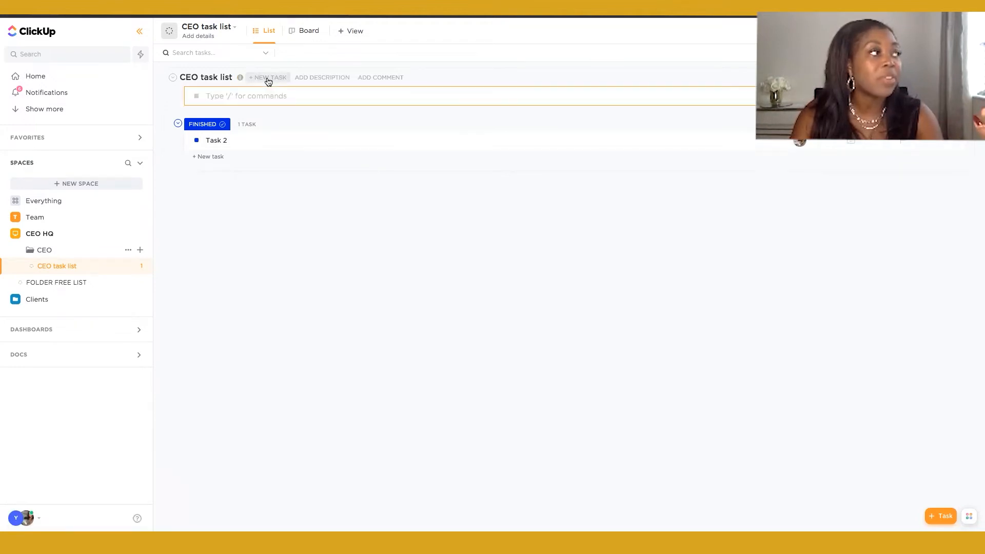
type("New Task")
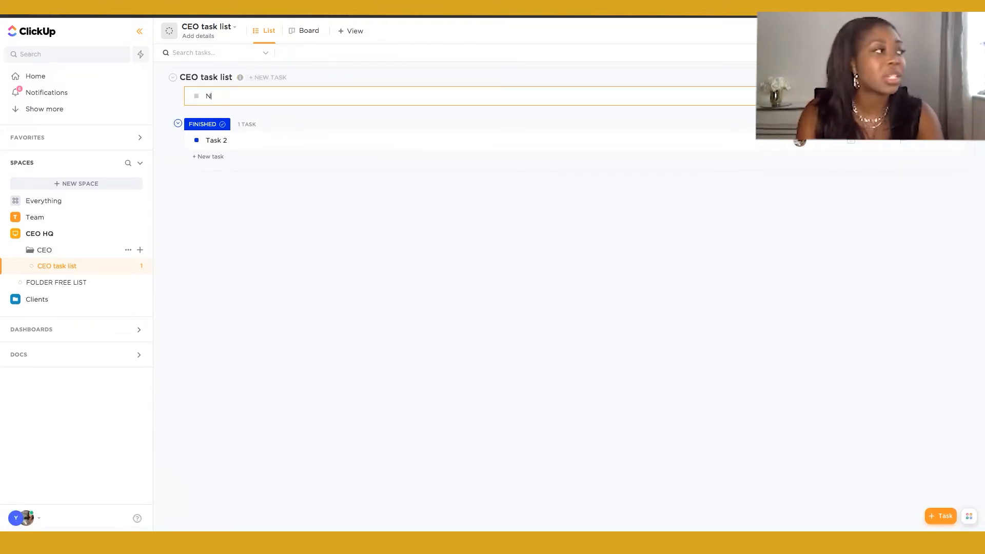
key("Return")
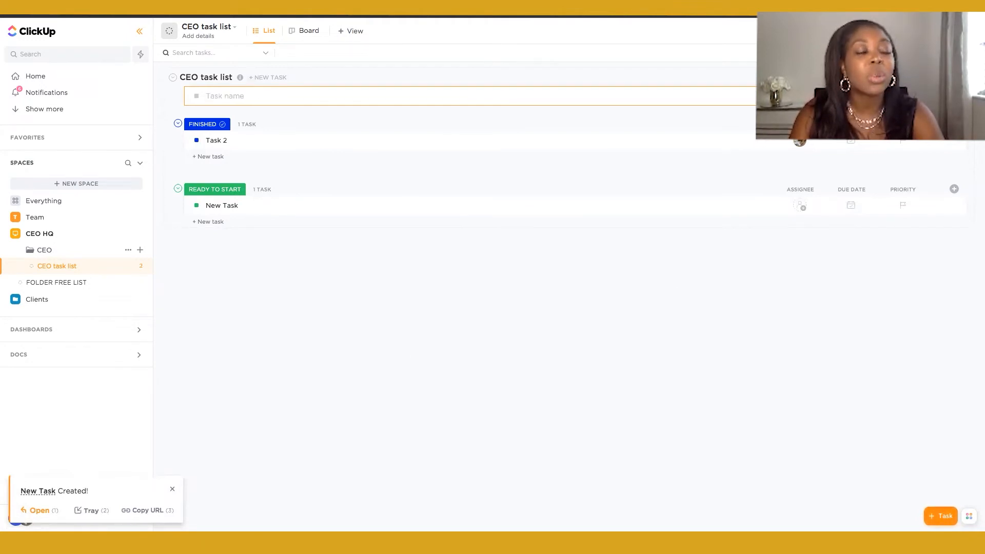
left_click(940, 516)
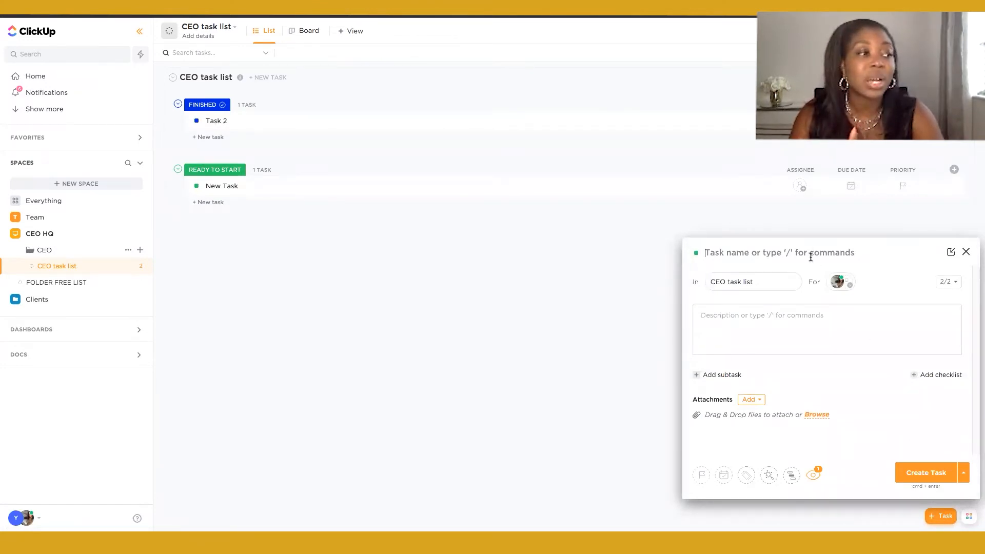
type("Create Task")
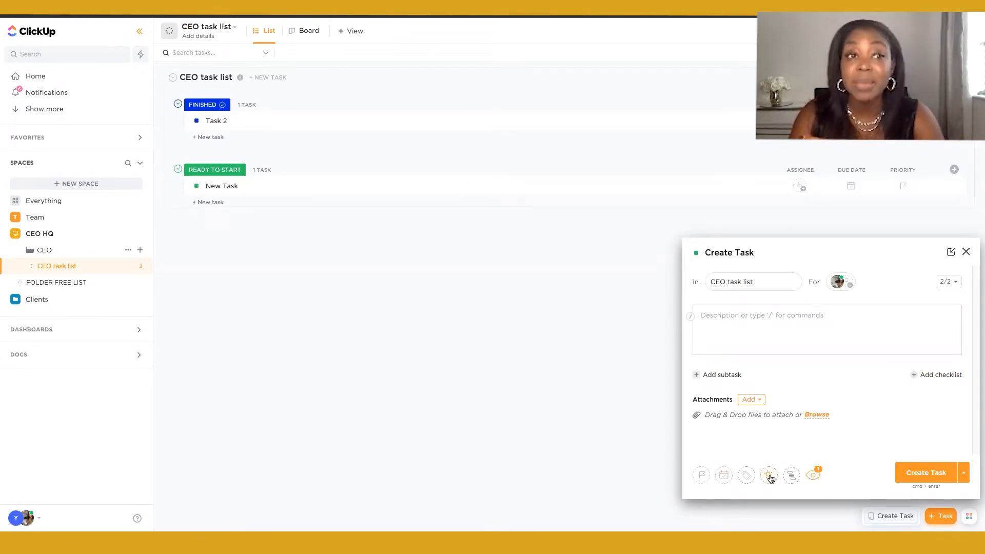
left_click(770, 476)
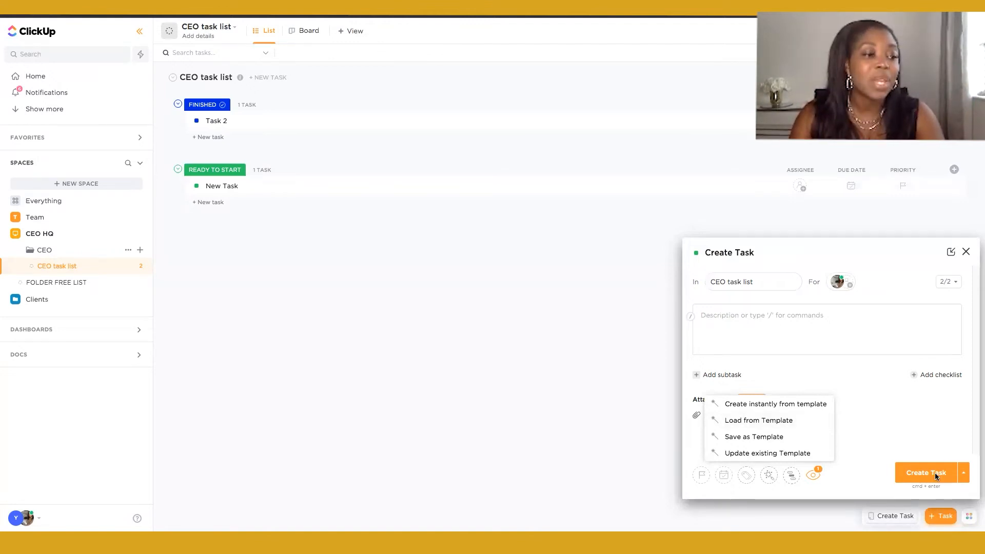
left_click(963, 473)
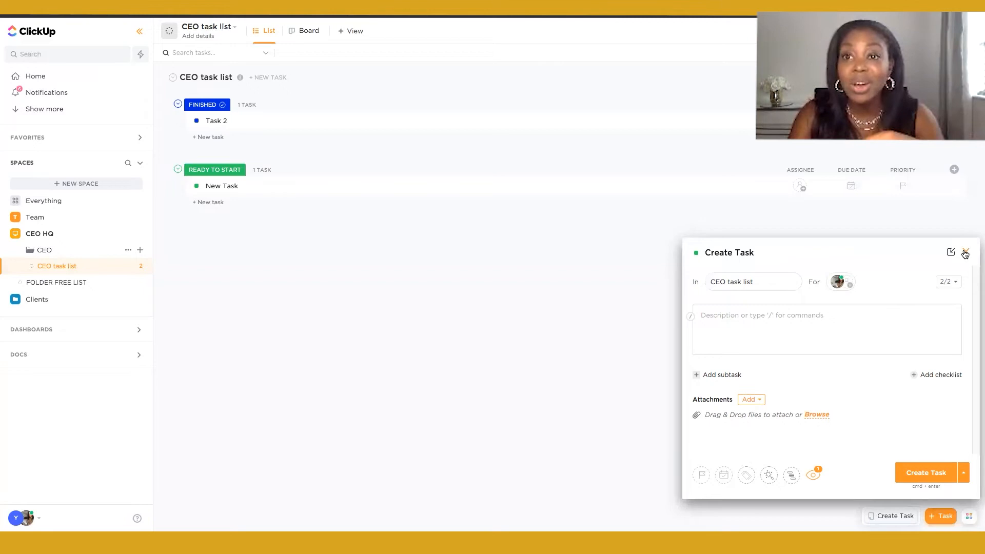
left_click(965, 253)
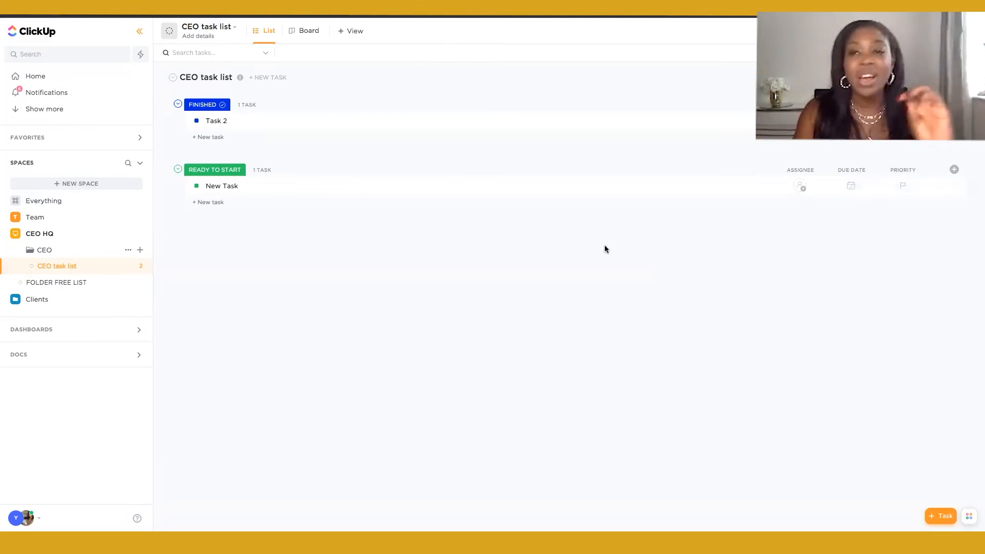
Create three READY TO START tasks at once: "Move projects for Q4 into CU and assign out to team", "Send marketing materials for outstanding speakers", "Complete agency contract"
left_click(210, 202)
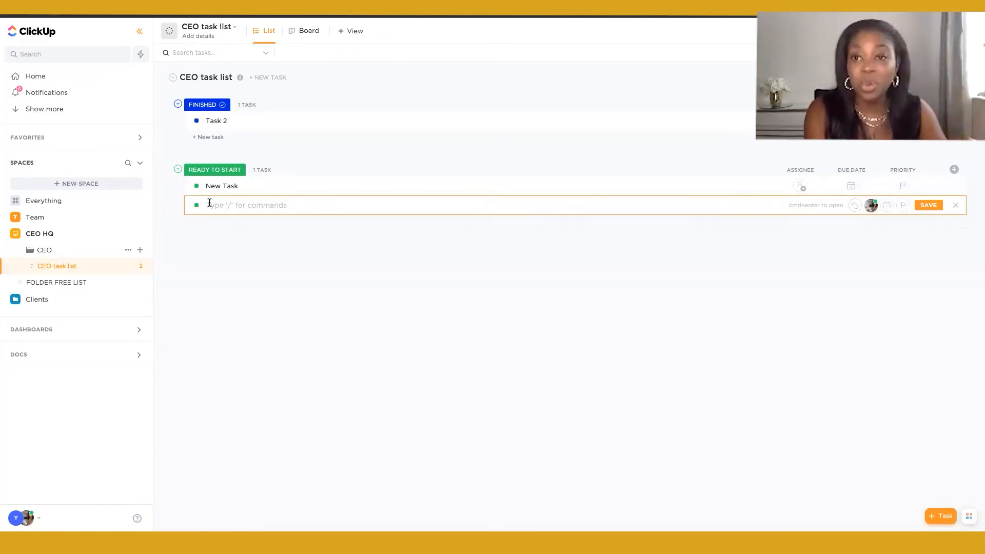
type("Move projects for Q4 into CU and assign out to team Send marketing materials for outstanding speakers Complete agency contract")
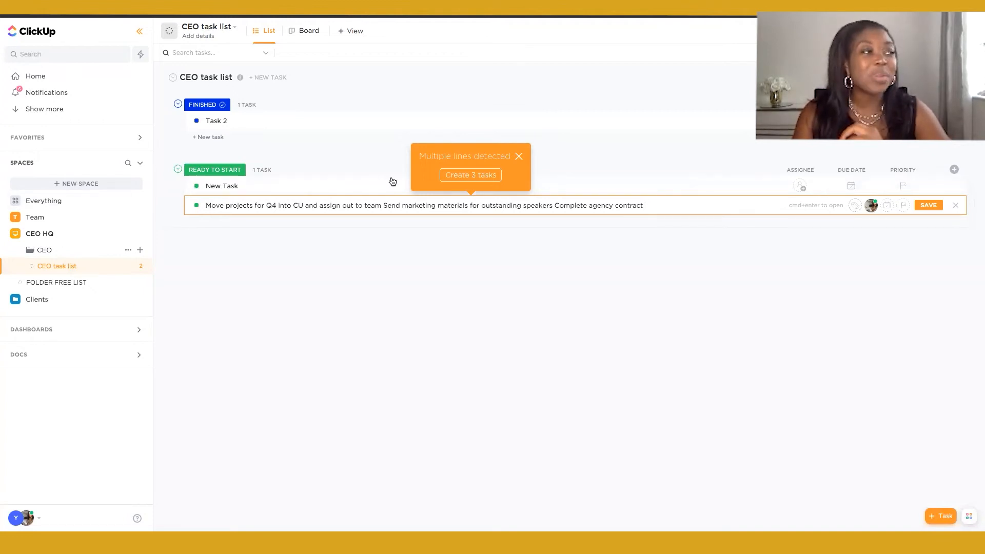
left_click(461, 176)
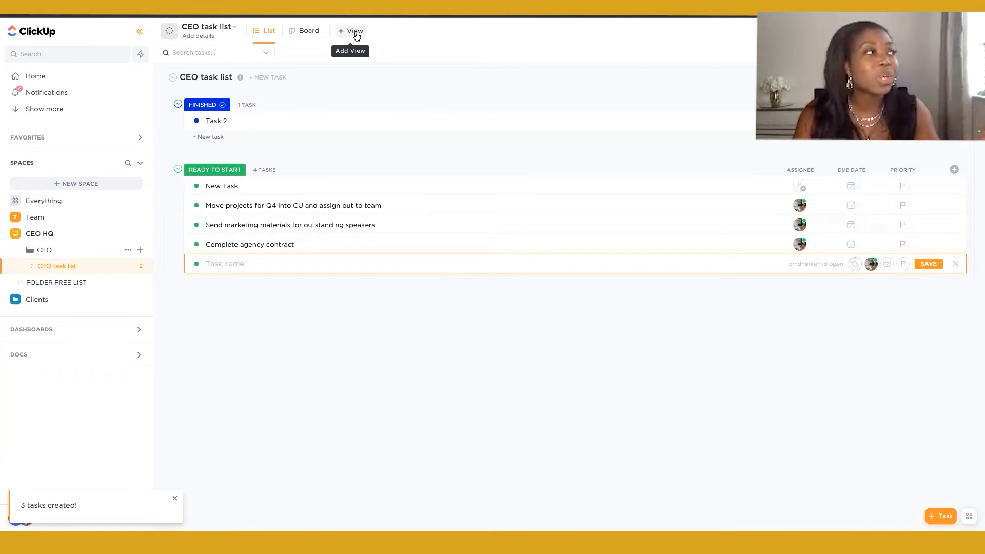
left_click(59, 251)
left_click(59, 252)
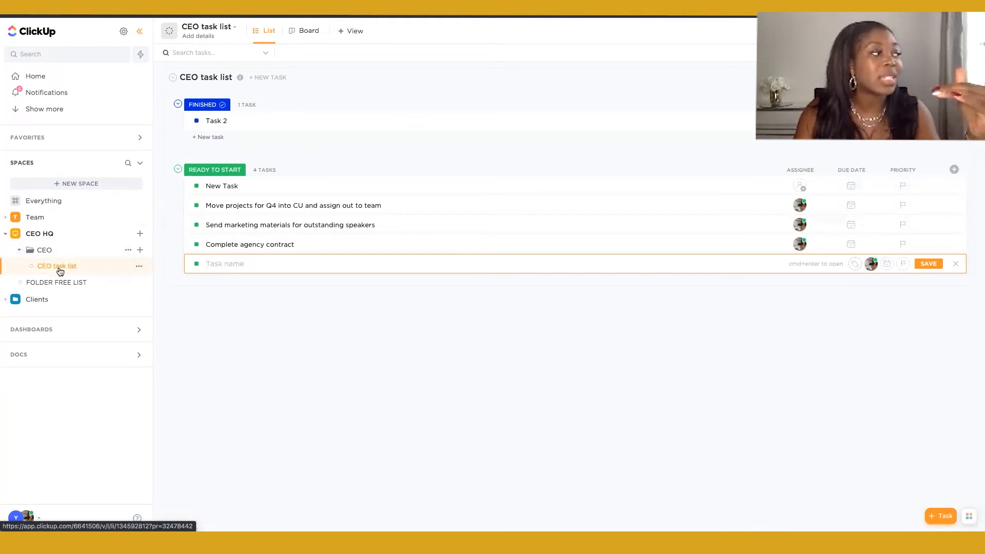
left_click(60, 268)
left_click(140, 250)
left_click(155, 280)
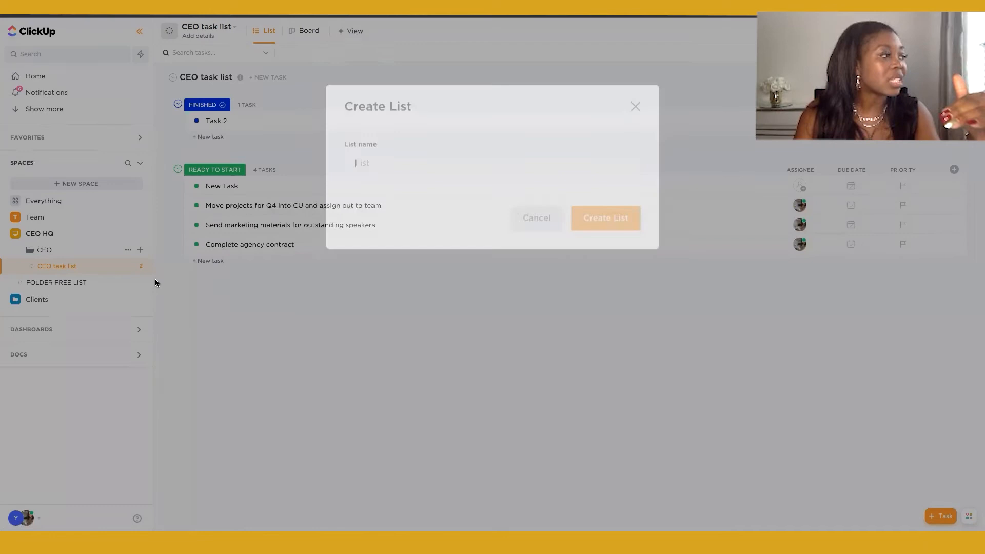
left_click(539, 172)
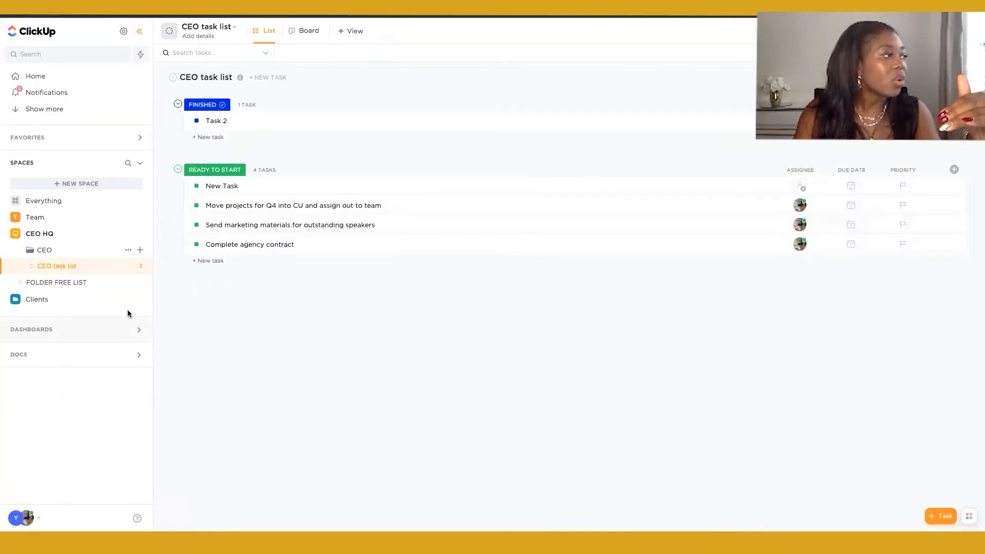
Move the FOLDER FREE LIST into the CEO folder of the CEO HQ Space
left_click(138, 285)
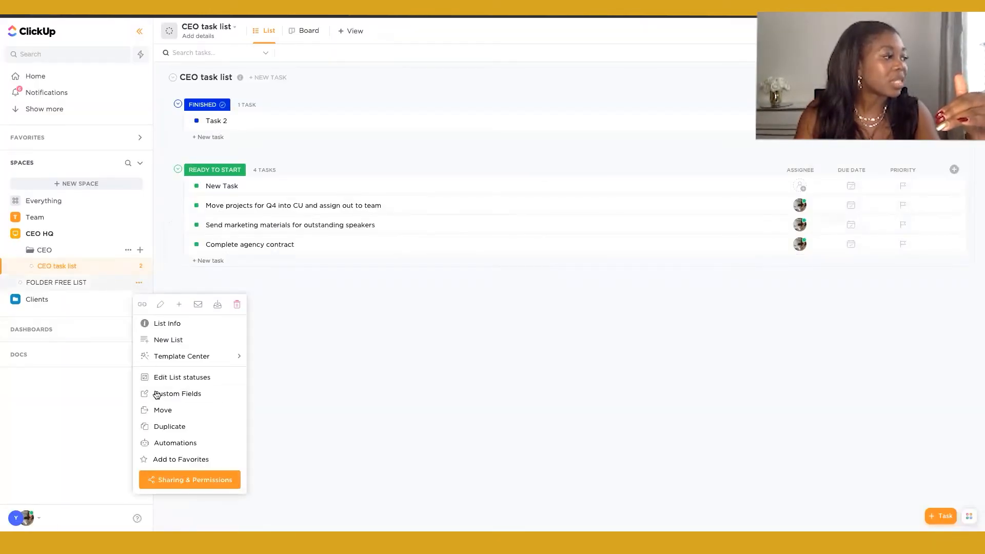
left_click(161, 412)
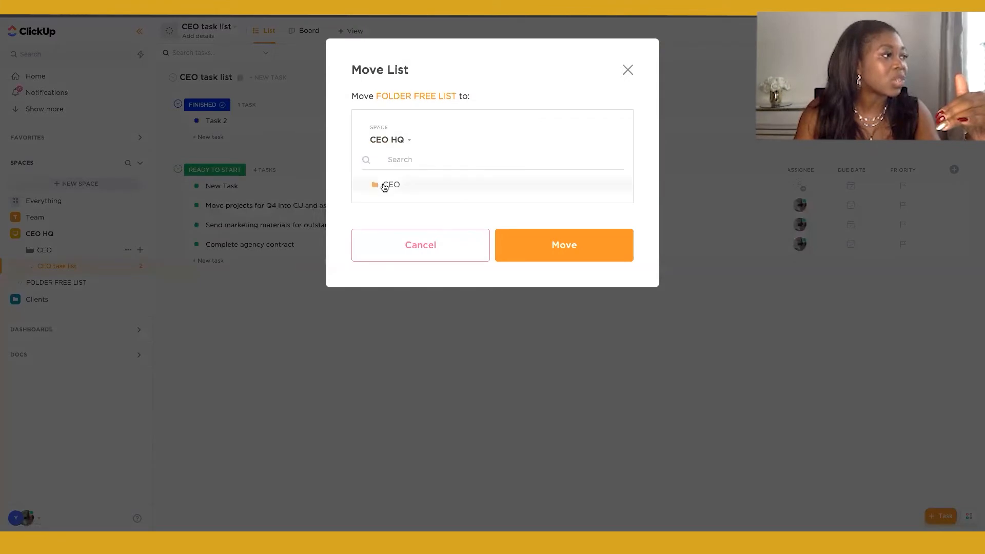
left_click(386, 184)
left_click(563, 245)
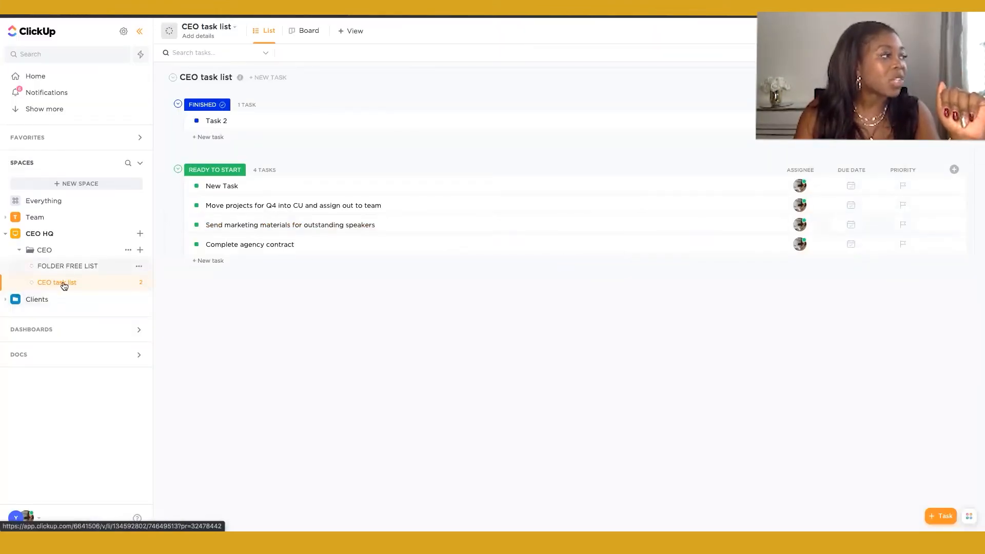
Show all lists of the CEO folder together and dismiss the banner about inheriting statuses and views
left_click(56, 251)
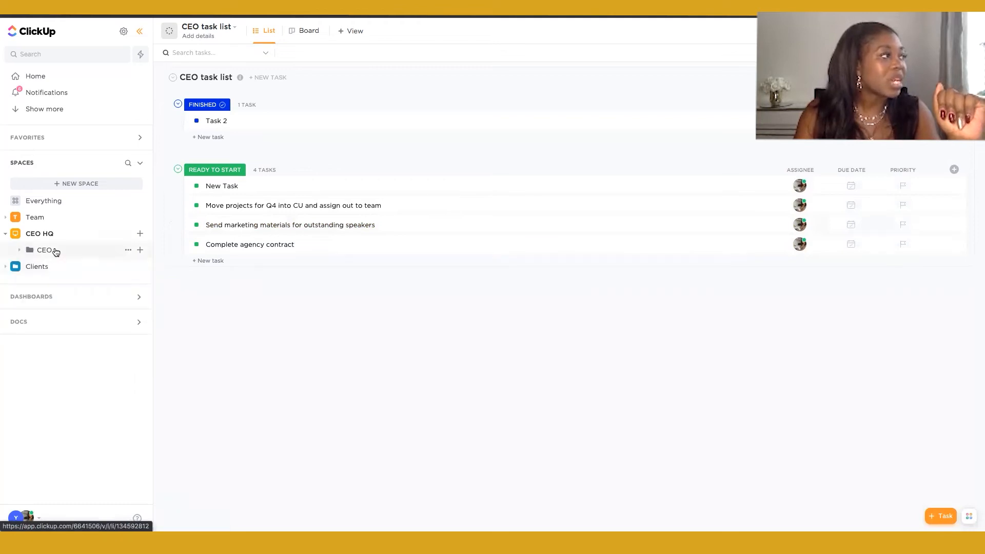
left_click(54, 251)
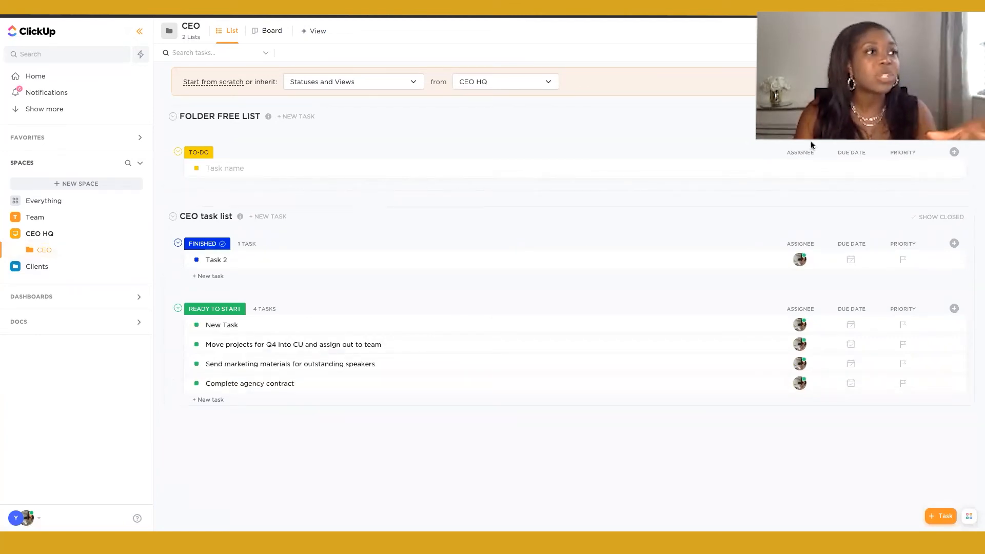
left_click(953, 82)
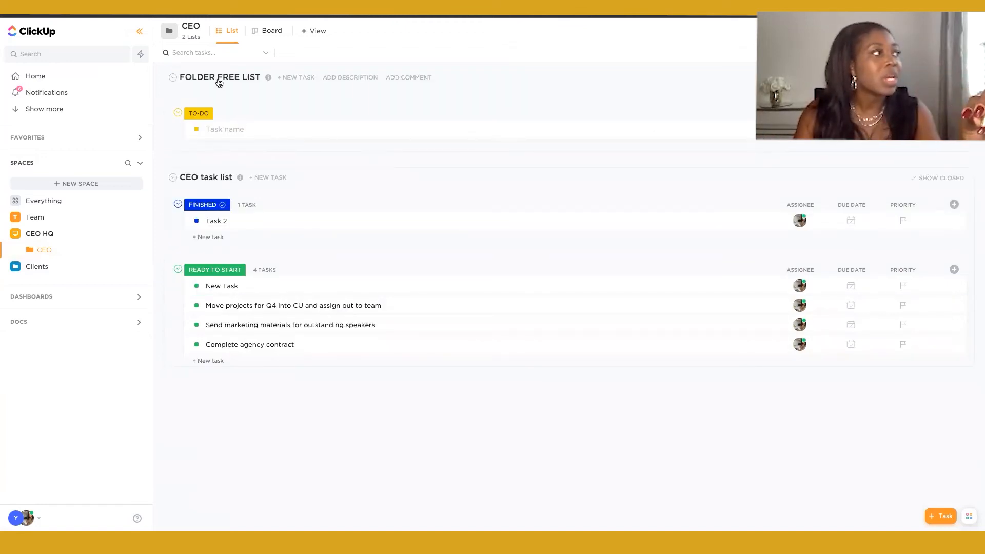
Look through the view types that can be added to the CEO folder
left_click(310, 33)
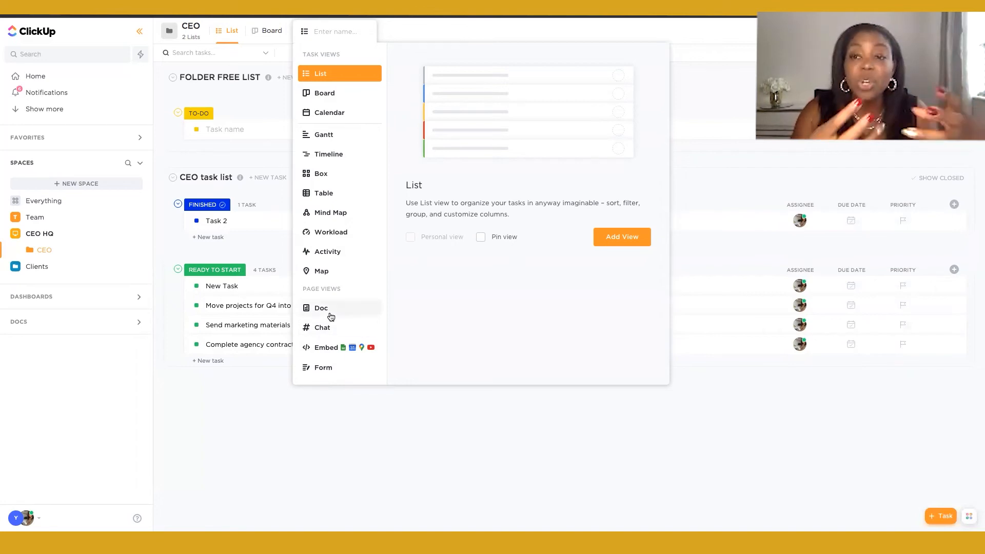
left_click(328, 472)
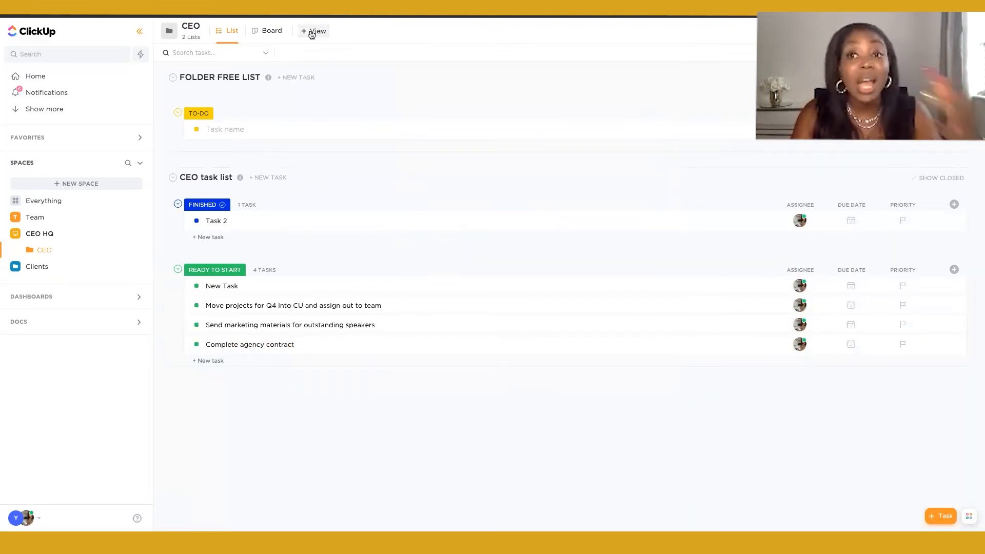
Add a pinned Doc view to the FOLDER FREE LIST in the CEO folder
left_click(64, 250)
left_click(65, 266)
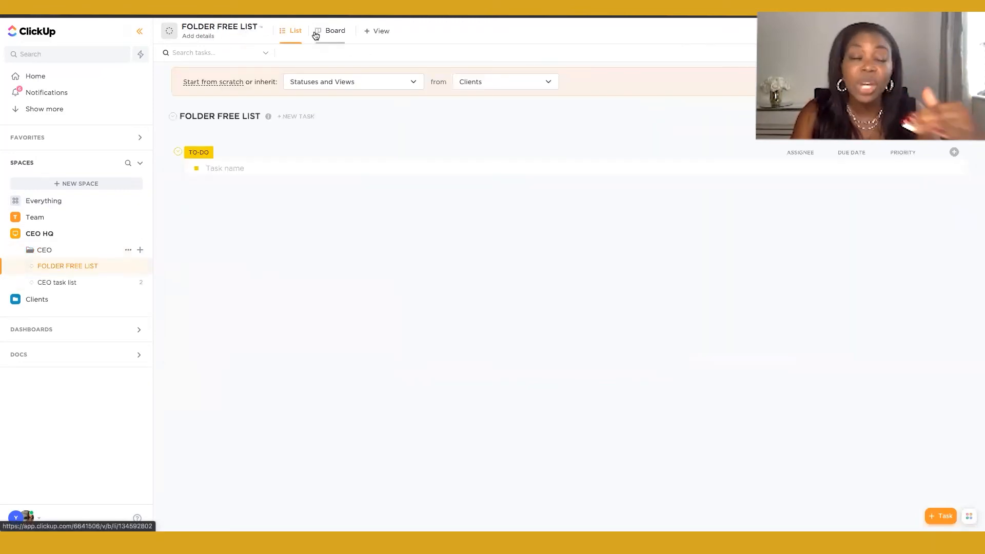
left_click(74, 283)
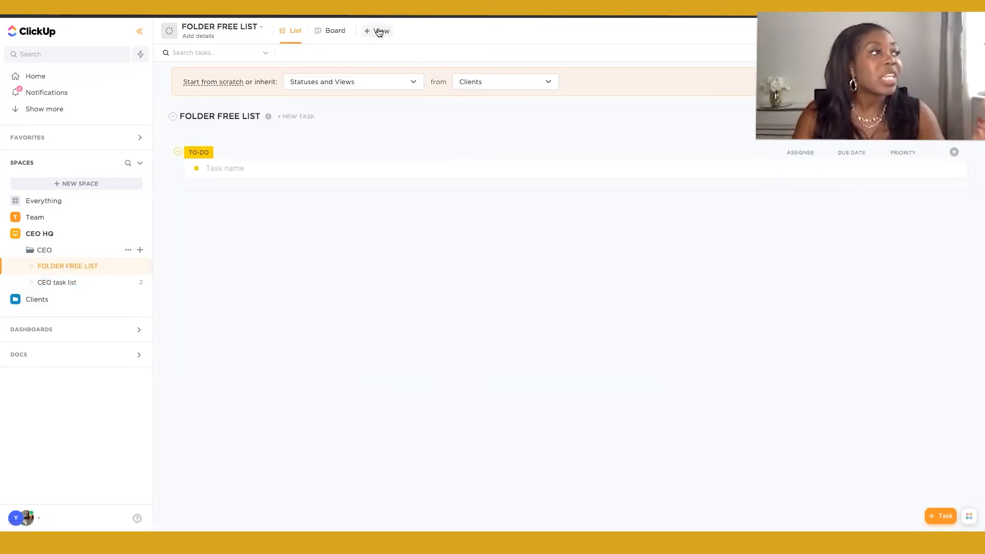
left_click(378, 31)
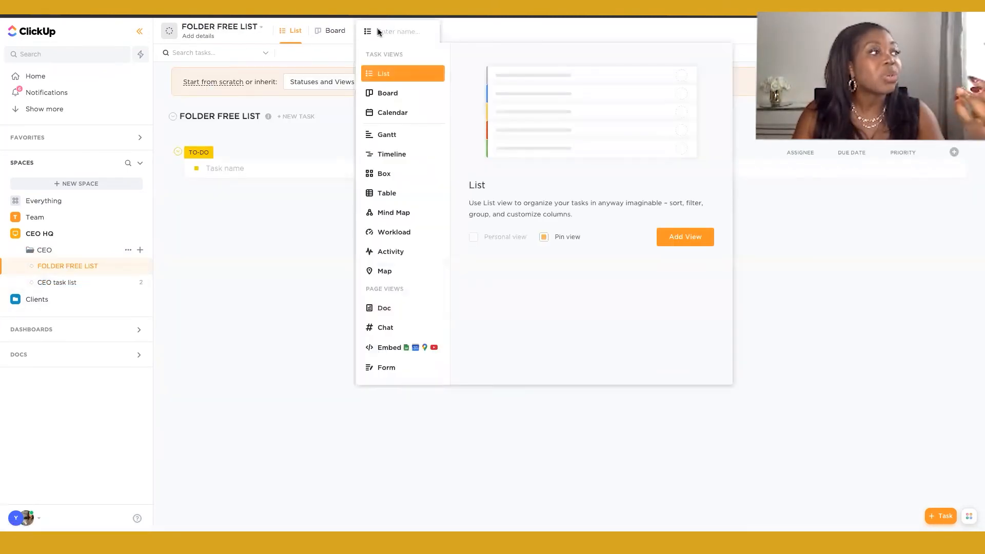
left_click(396, 311)
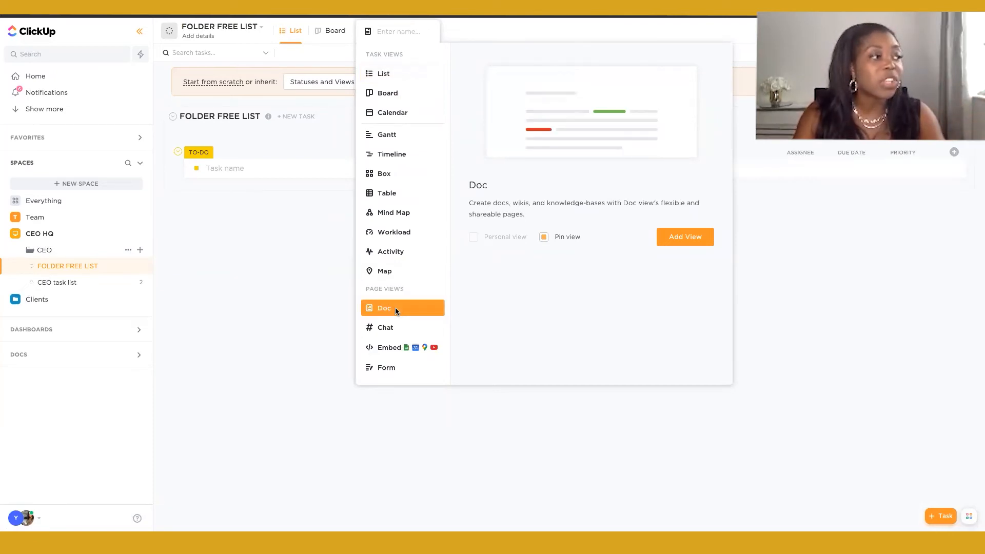
left_click(673, 236)
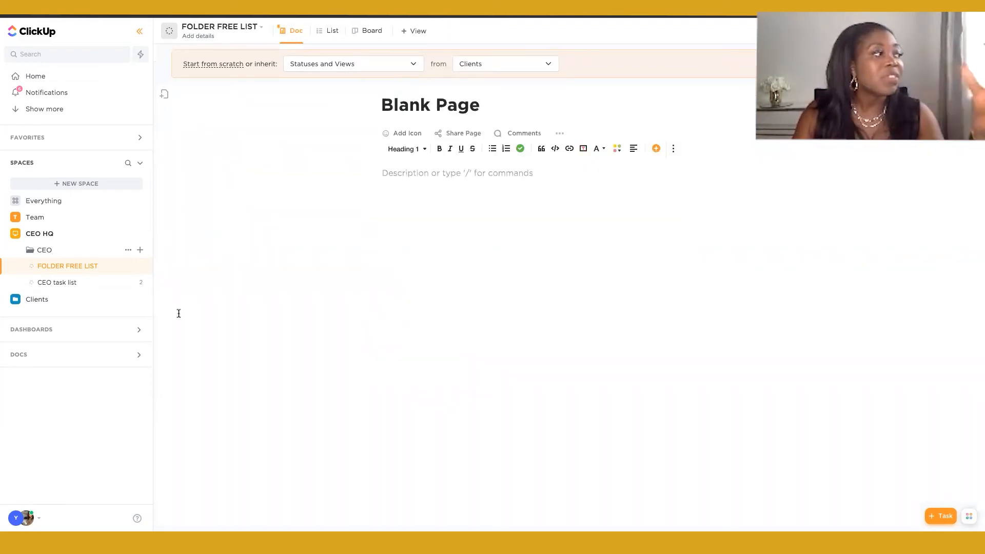
Return to the CEO folder and examine the Embed options among its available views without adding one
left_click(54, 250)
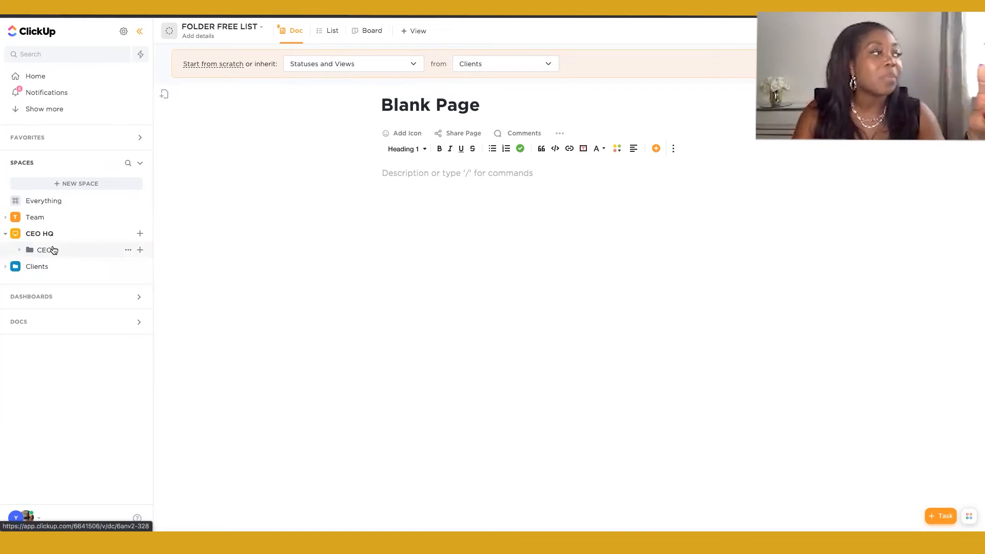
left_click(54, 250)
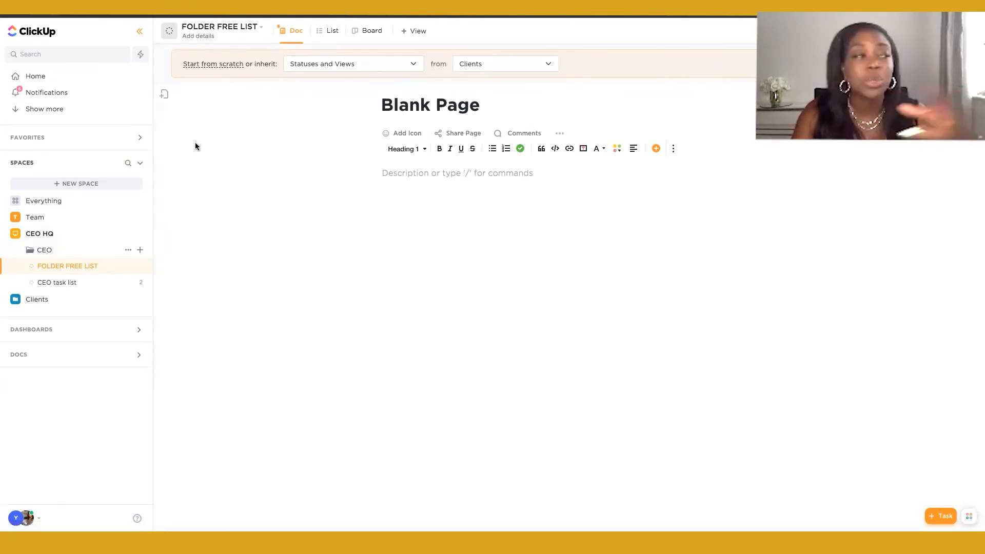
left_click(44, 251)
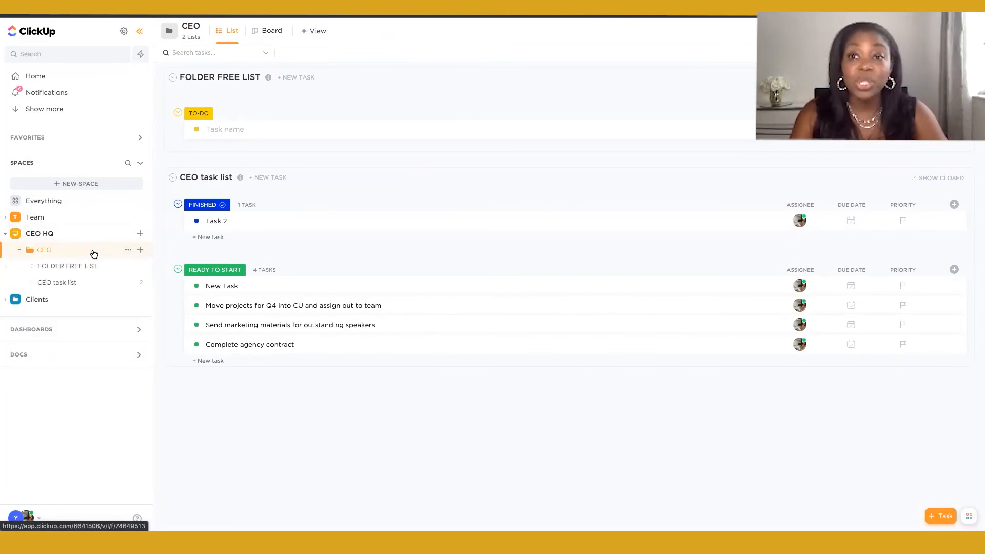
left_click(311, 32)
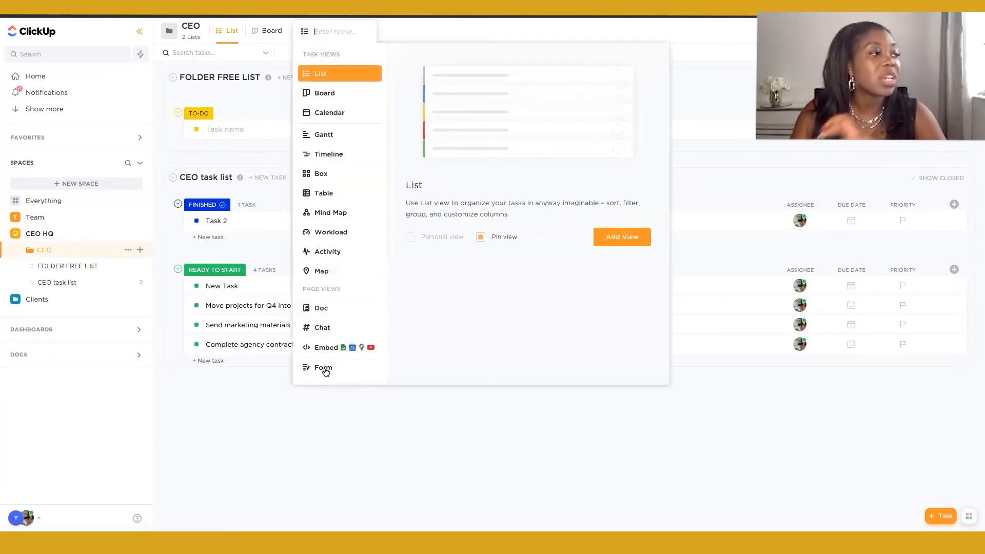
left_click(329, 347)
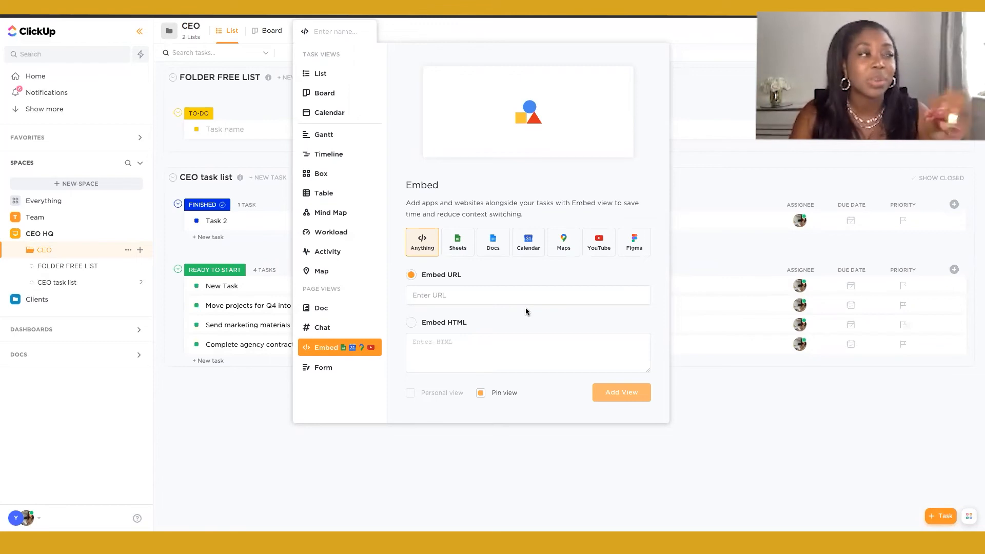
left_click(521, 449)
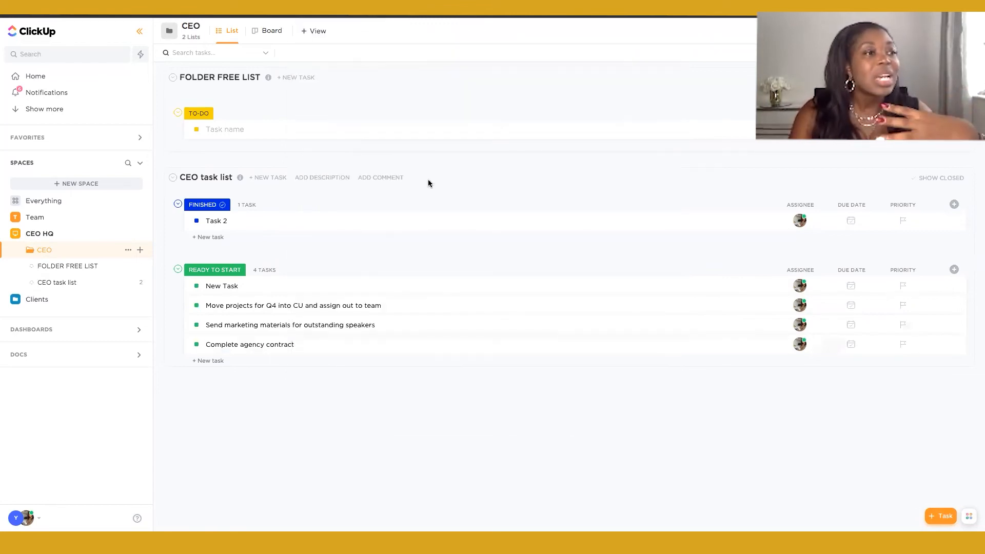
Show the FOLDER FREE LIST in List view and dismiss the banner about inheriting statuses and views
left_click(81, 266)
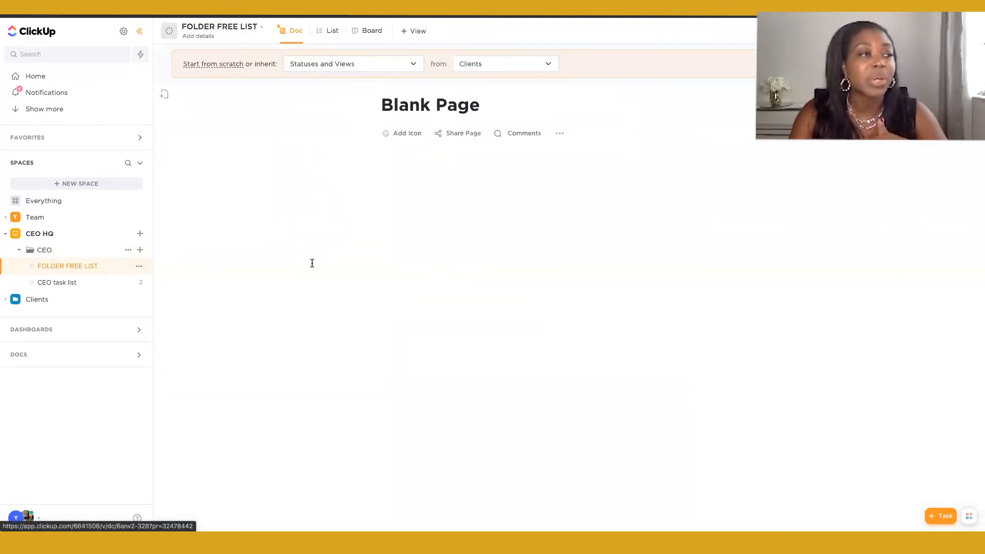
left_click(329, 34)
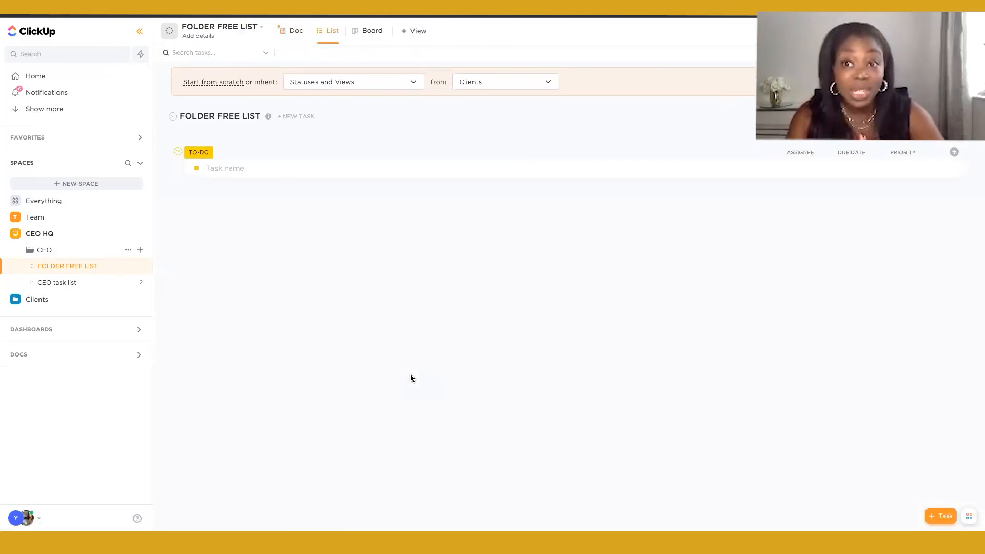
left_click(952, 81)
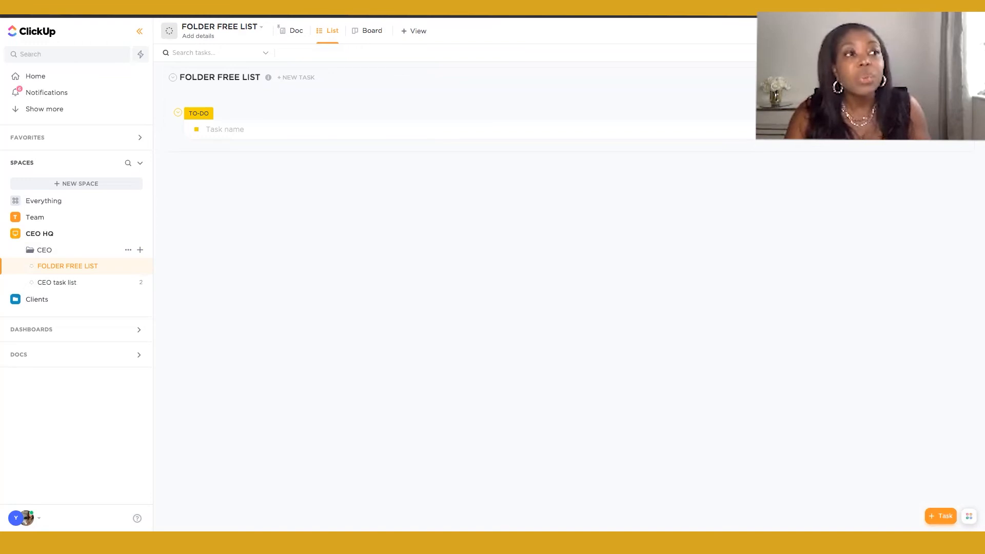
Examine the columns and custom field types that can be added to the FOLDER FREE LIST
left_click(965, 113)
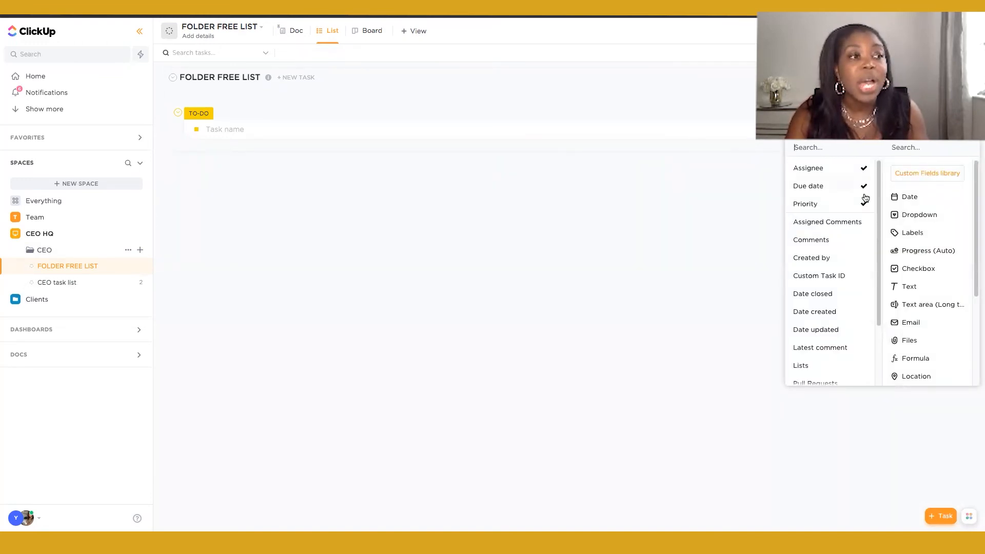
scroll(842, 251, "down", 1)
scroll(842, 254, "down", 1)
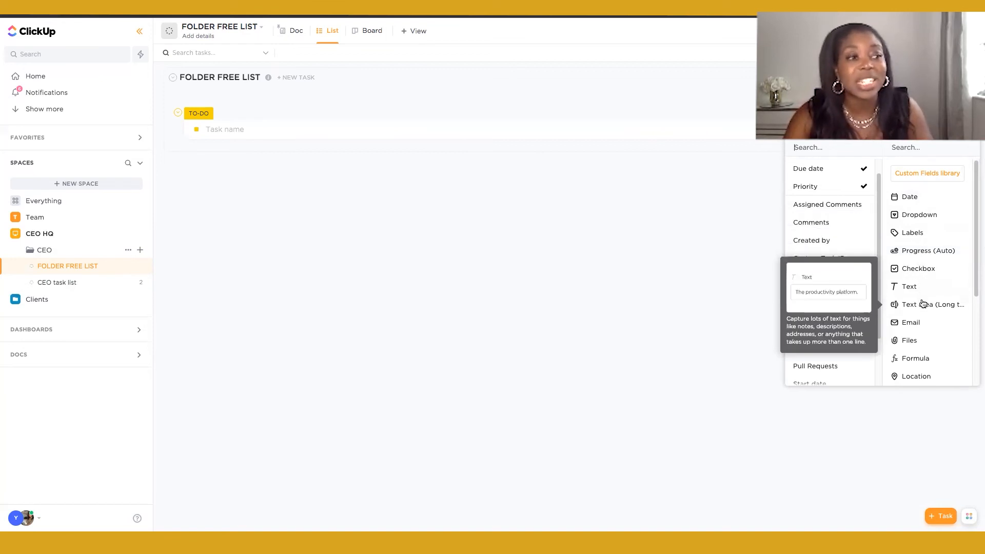
scroll(921, 330, "down", 2)
scroll(921, 331, "down", 2)
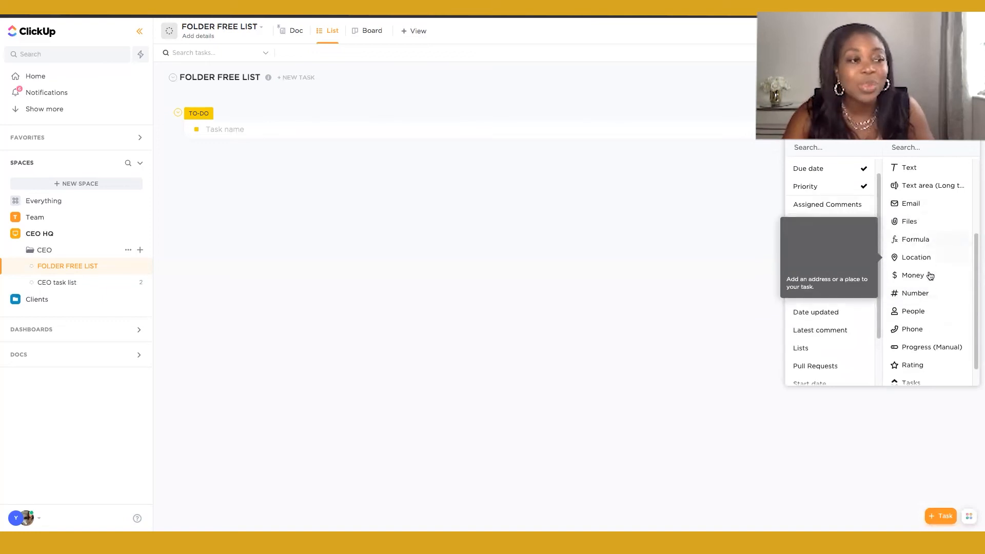
scroll(928, 277, "down", 1)
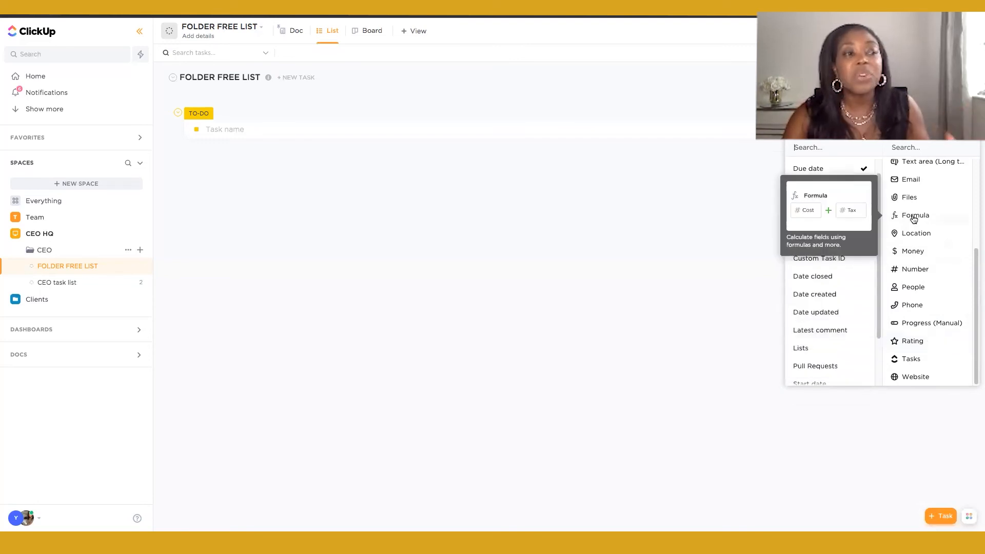
scroll(914, 215, "up", 3)
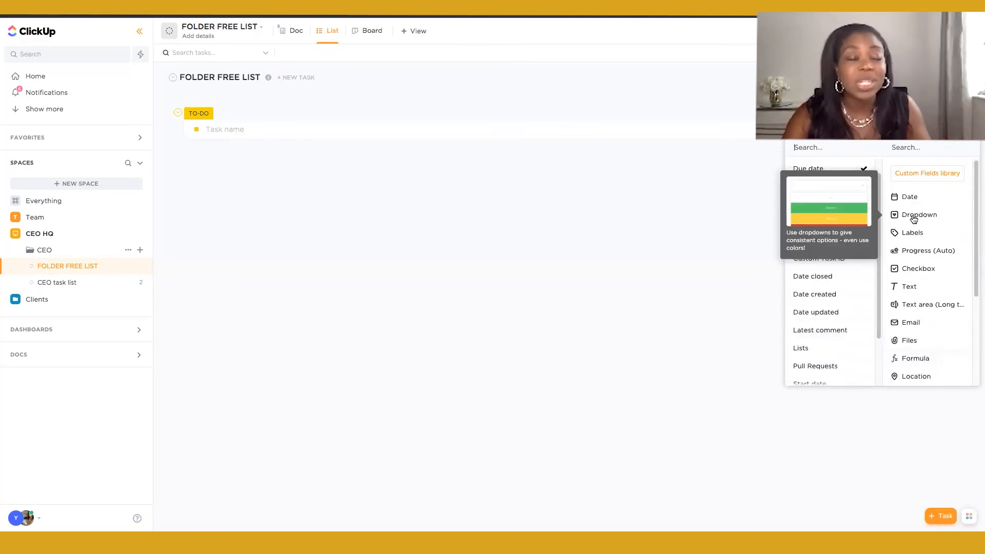
scroll(913, 219, "down", 3)
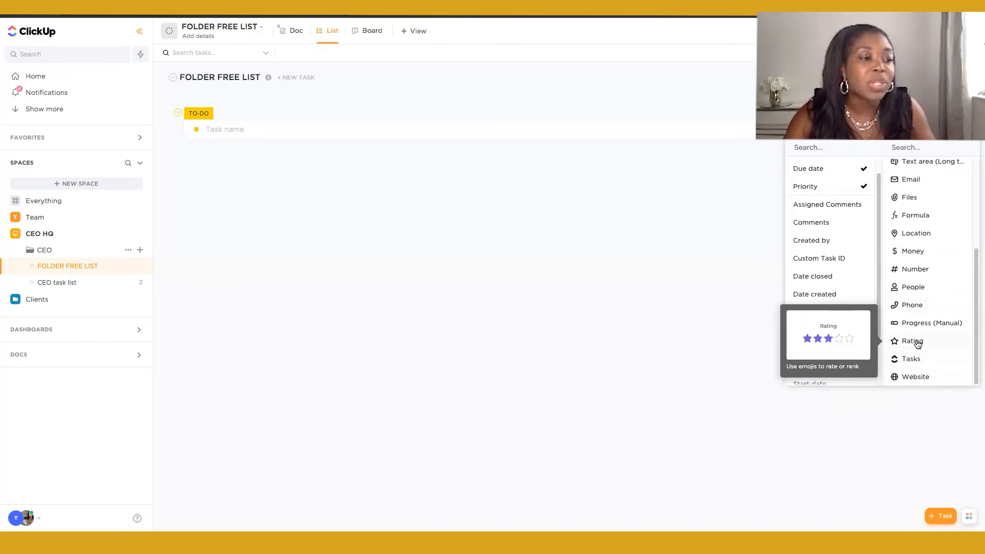
scroll(916, 343, "up", 1)
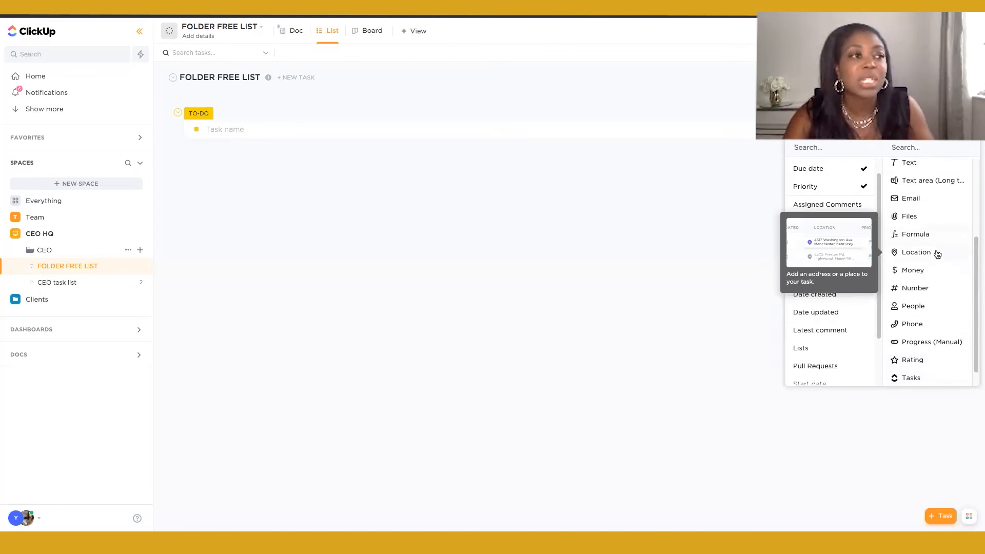
scroll(938, 253, "up", 3)
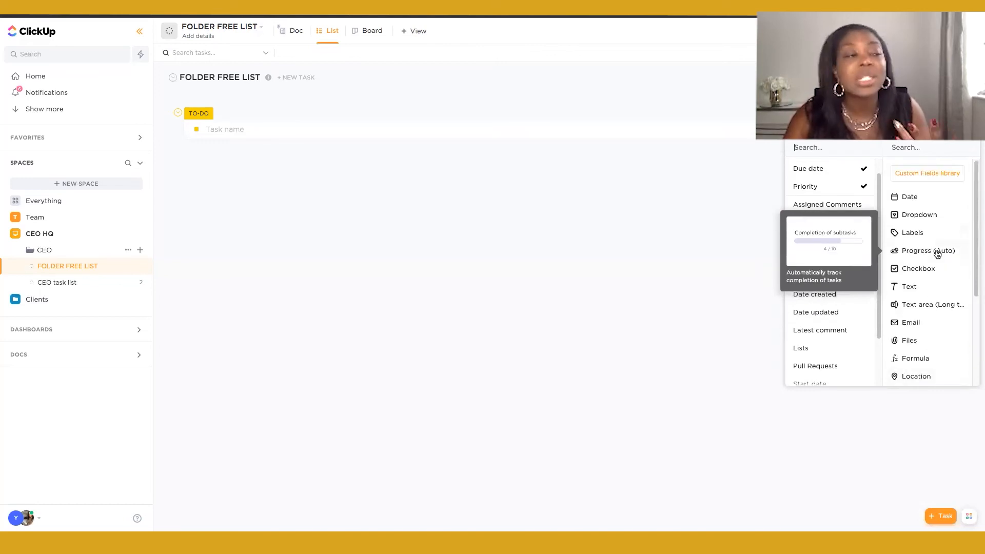